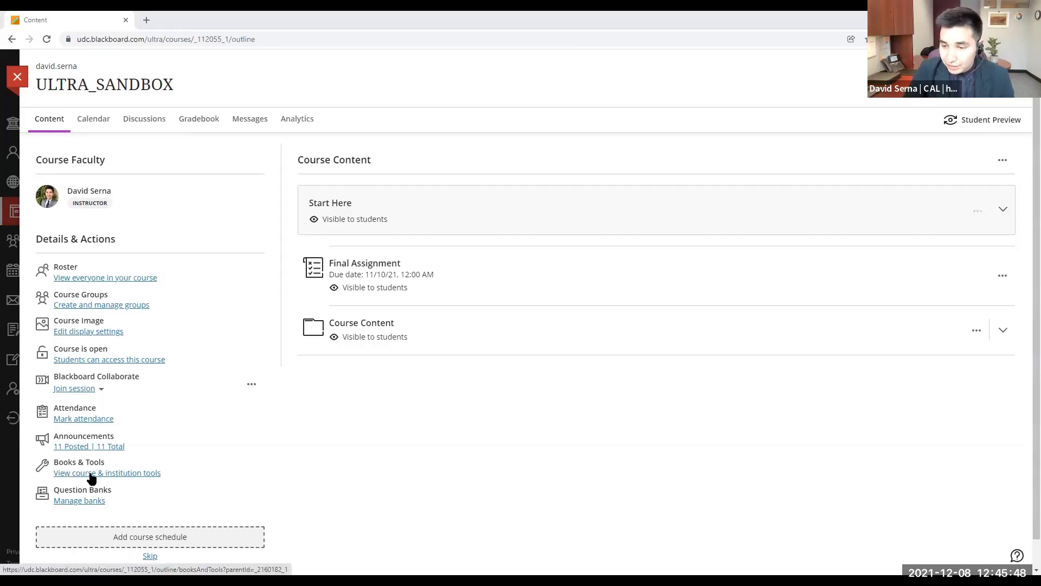
Step: Add the Zoom Meeting tool from the course's Books & Tools to the course content and make it visible to students
left_click(128, 476)
scroll(916, 173, "down", 3)
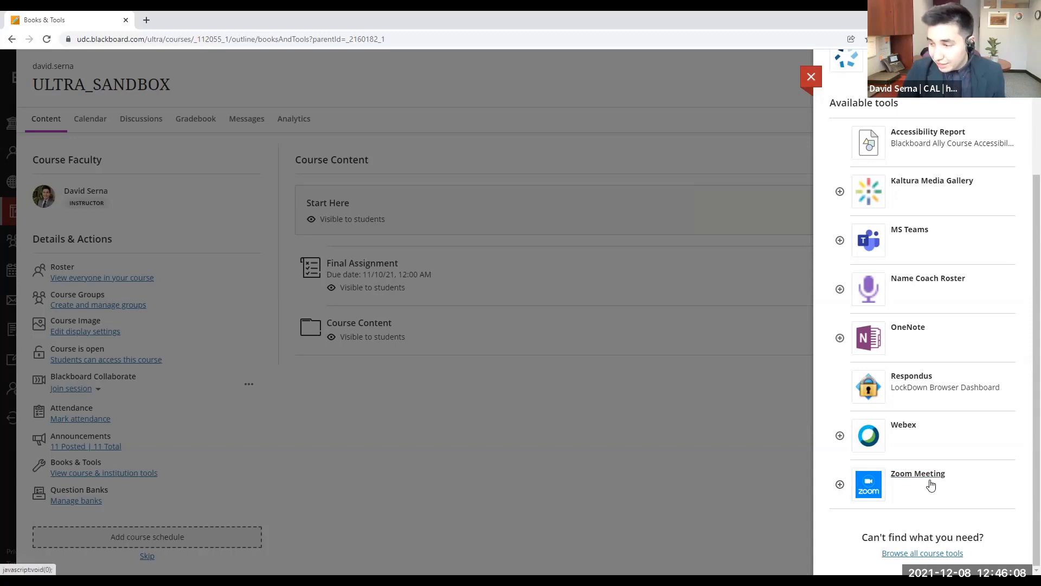
left_click(841, 485)
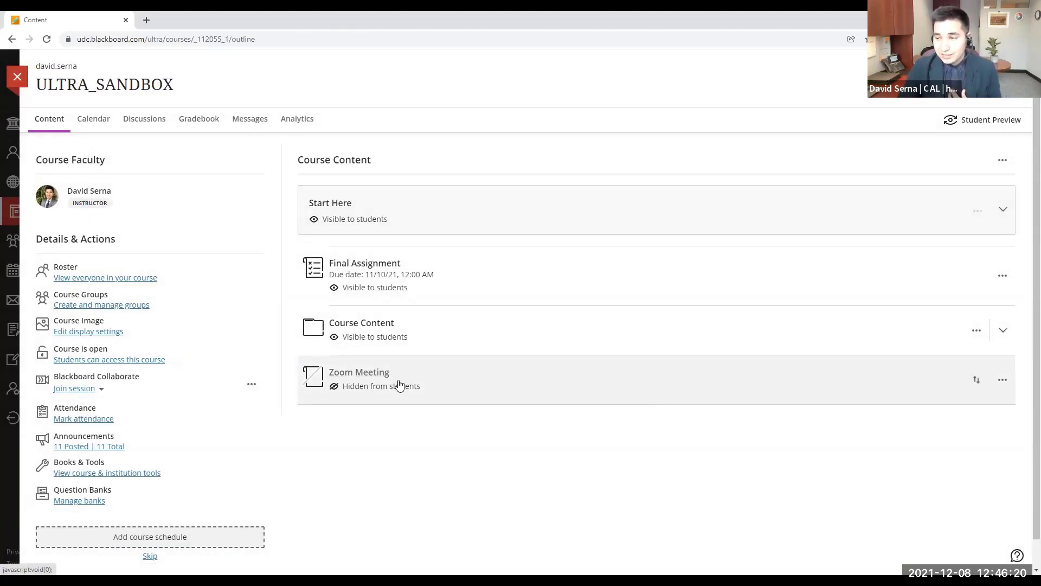
left_click(415, 388)
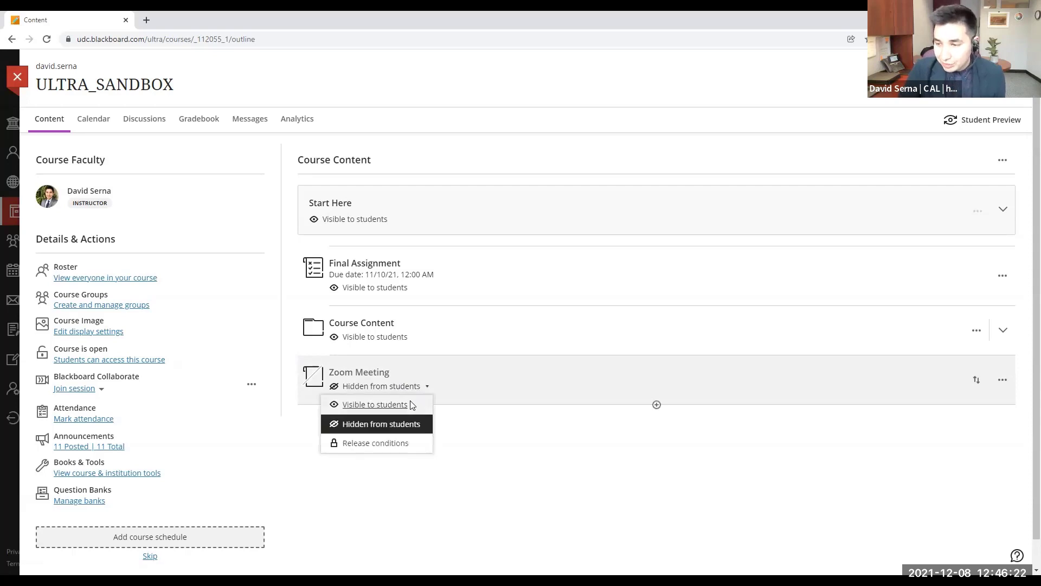
left_click(410, 405)
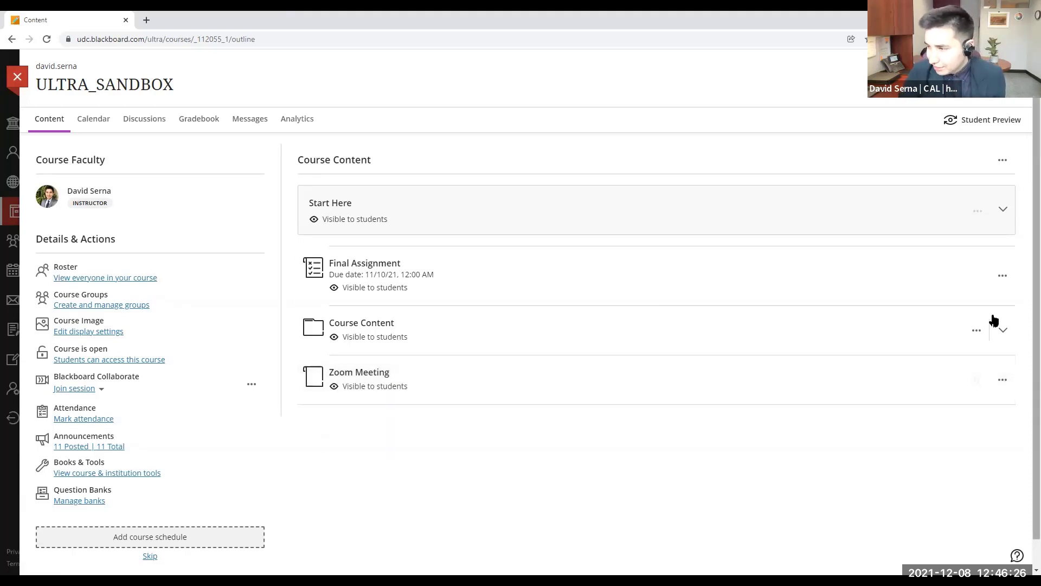
Step: Rename the Zoom Meeting content item as "Zoom Classes - Mondays @ 12:00pm - 1:30pm" and save it
left_click(1001, 379)
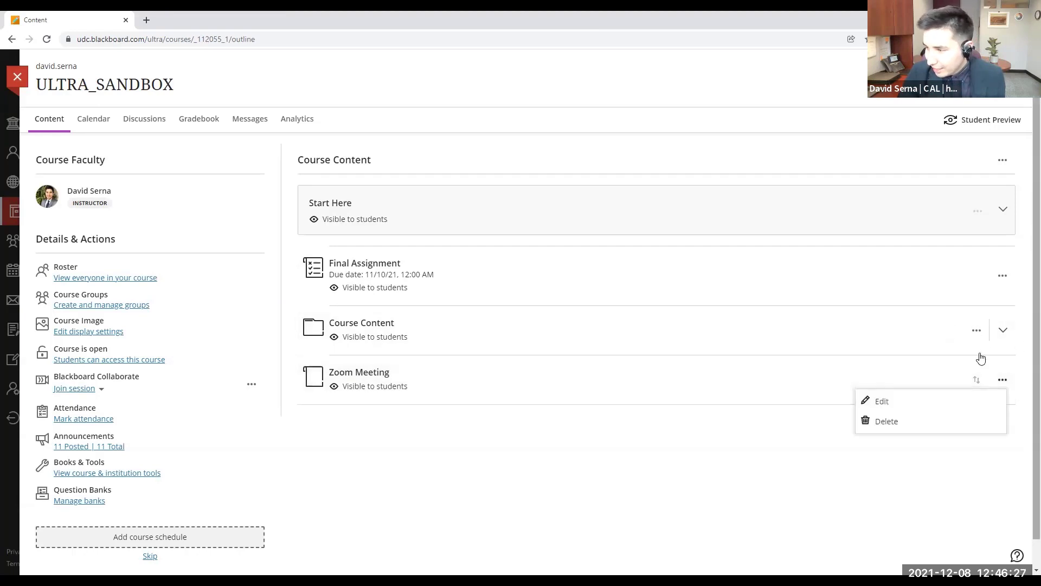
left_click(881, 401)
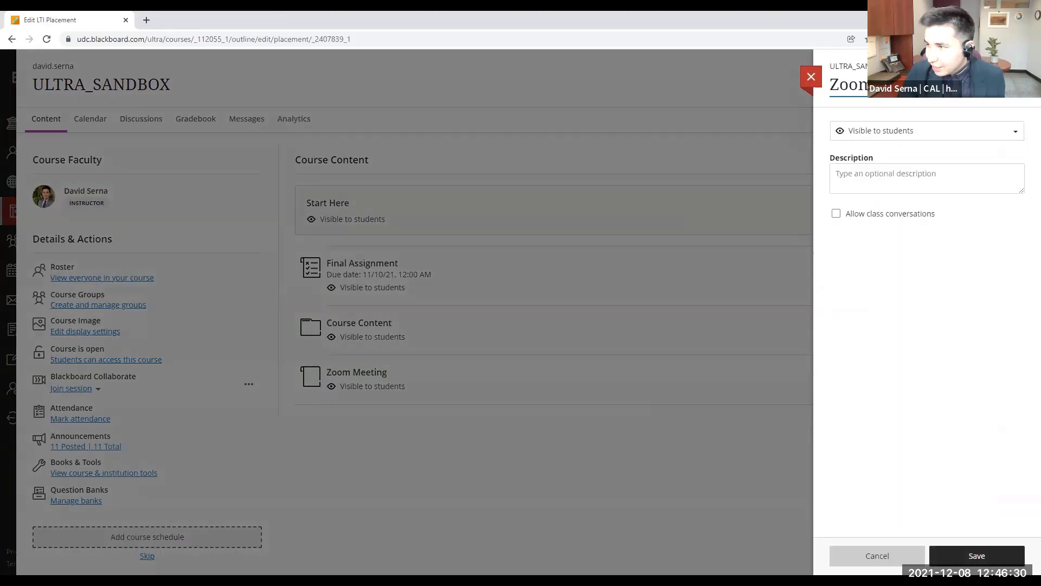
left_click_drag(922, 86, 833, 89)
type("Zo")
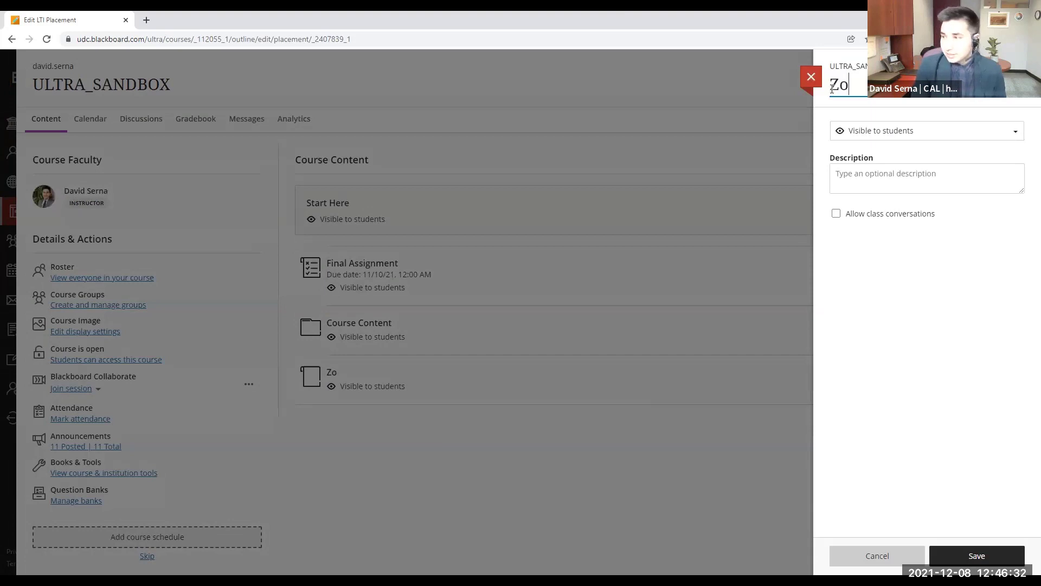
type("om Classes - ")
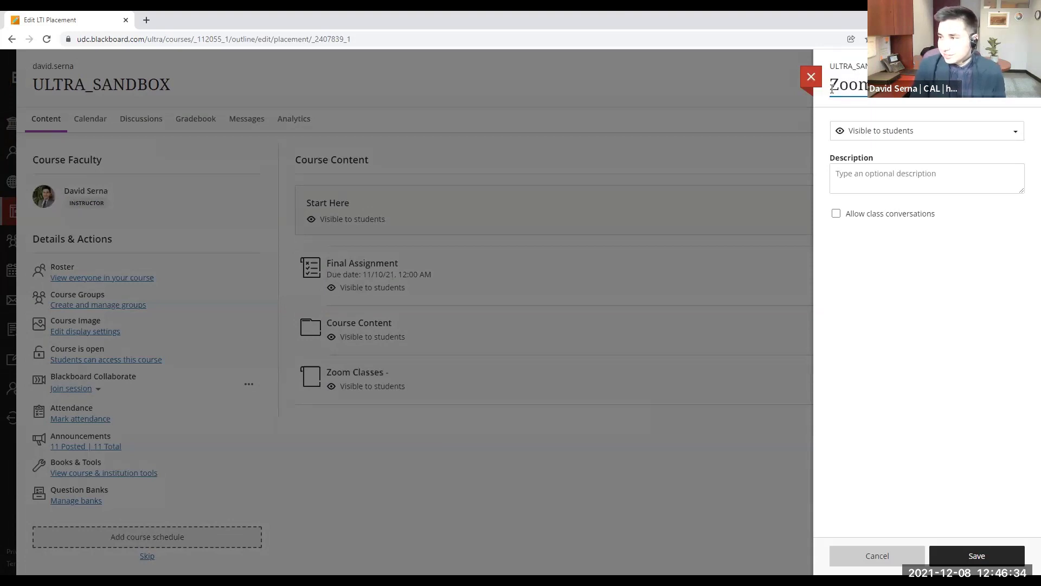
type("Mondays @ 12")
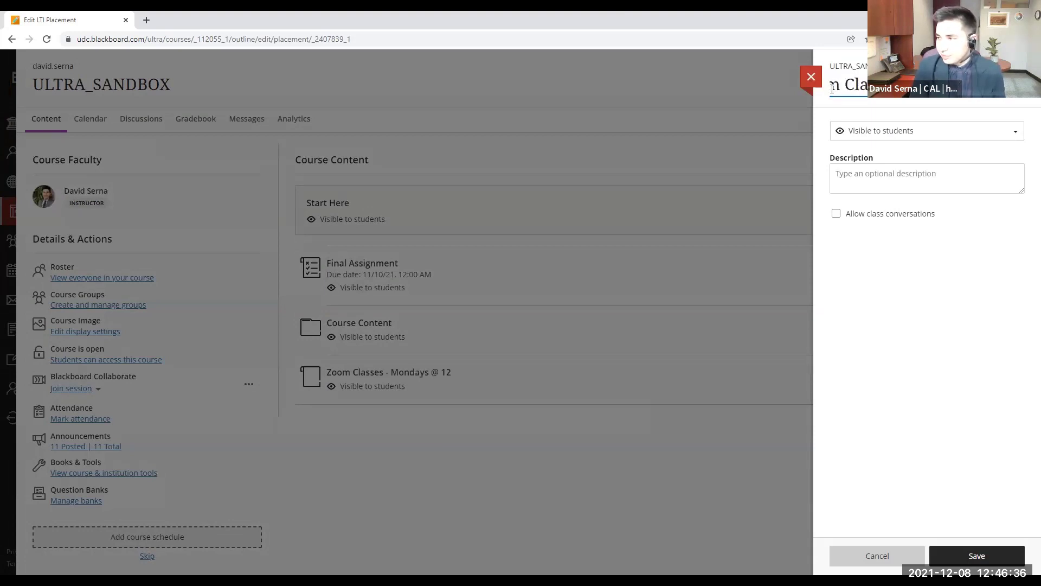
type(":00pm - 1")
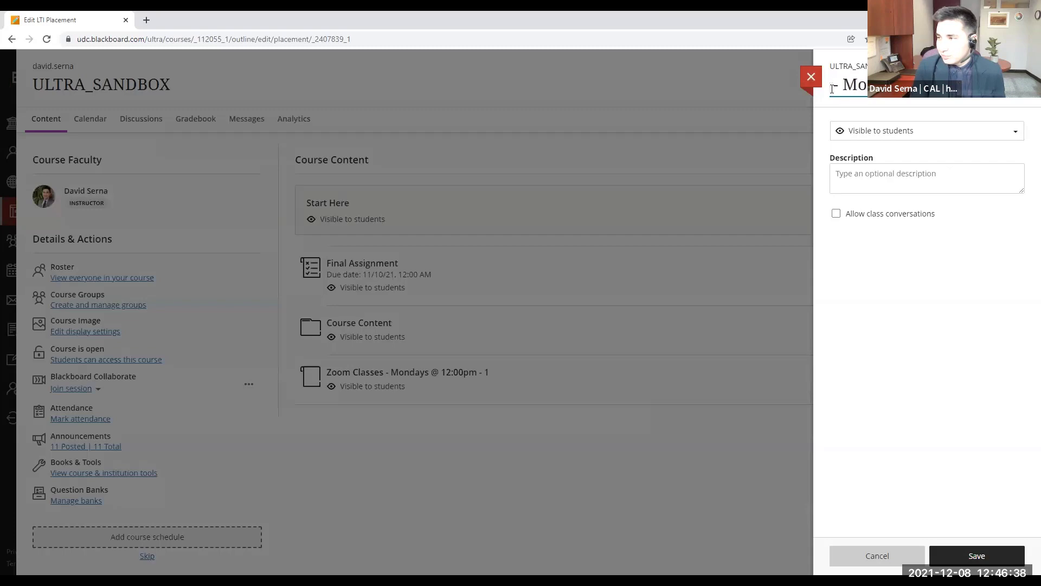
type(":30pm")
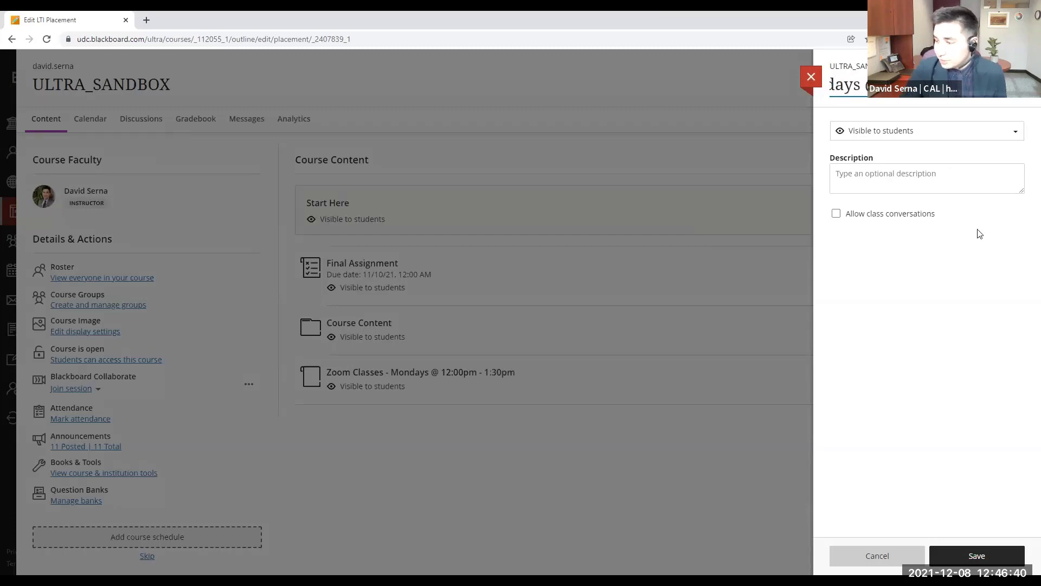
left_click(977, 555)
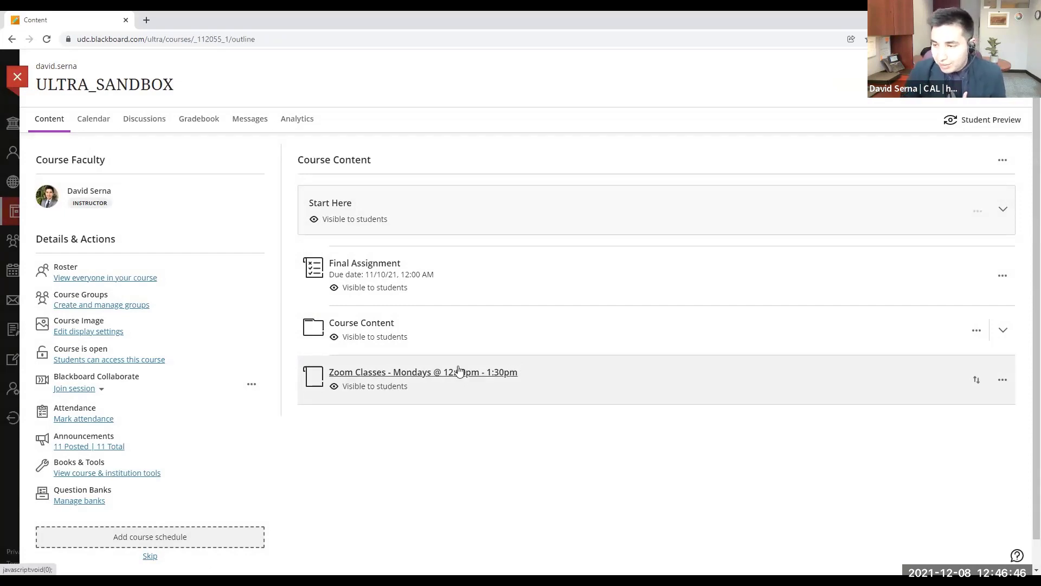
Step: Launch the Zoom Classes item and delete all occurrences of the recurring "Testing Link" meeting
mouse_move(615, 411)
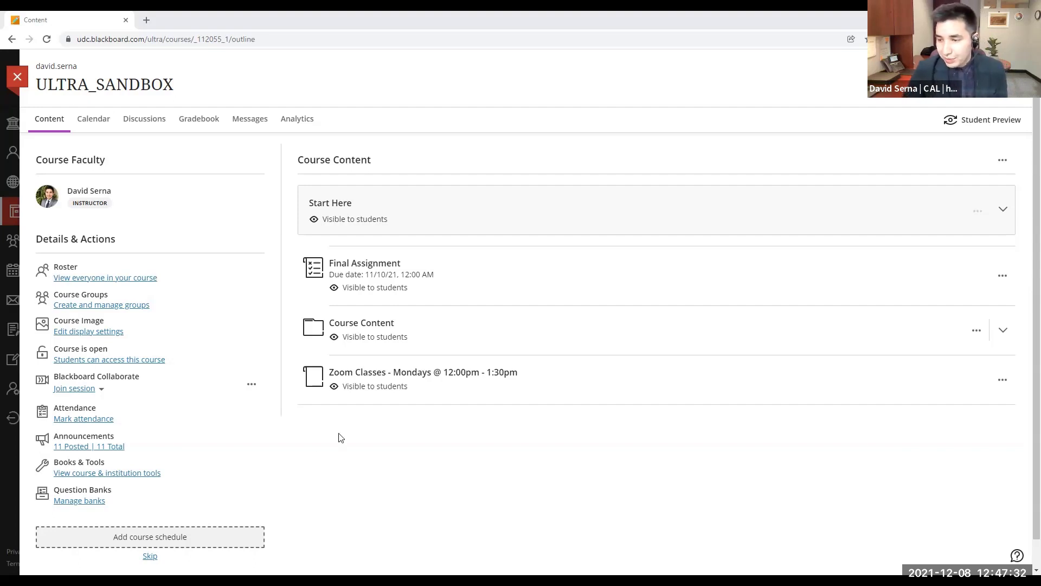
left_click(586, 384)
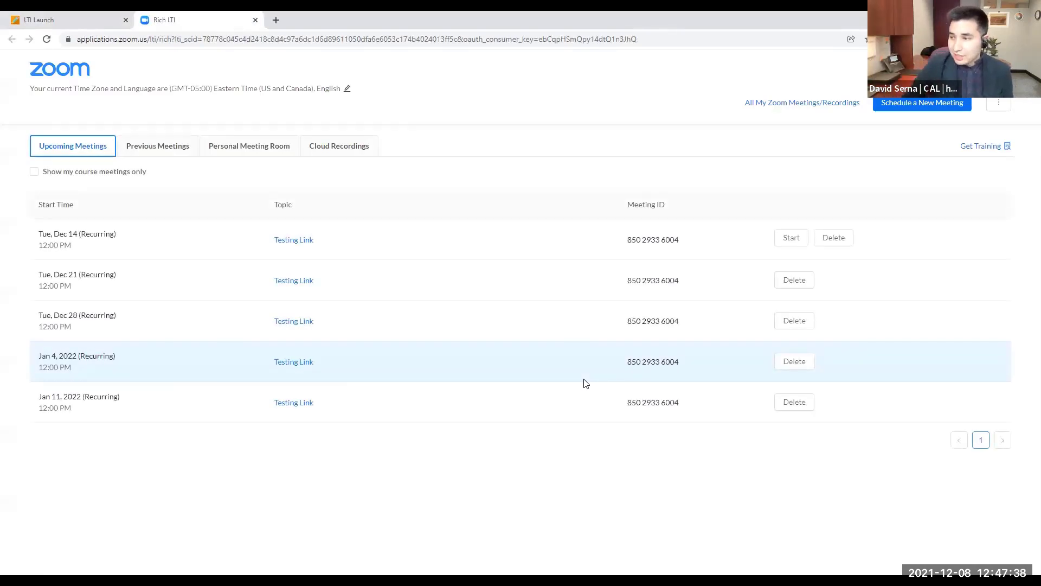
left_click(833, 237)
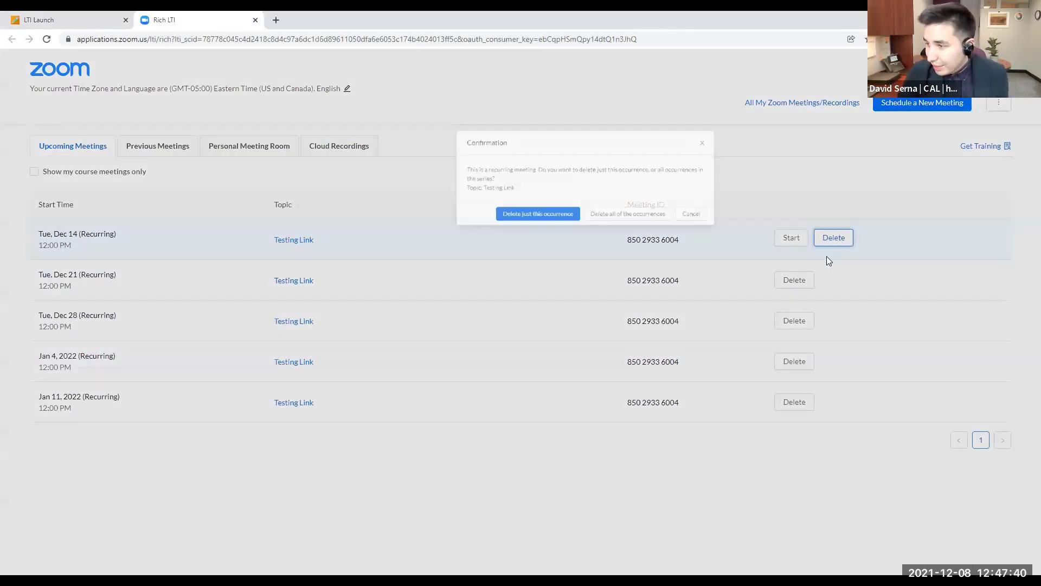
left_click(592, 211)
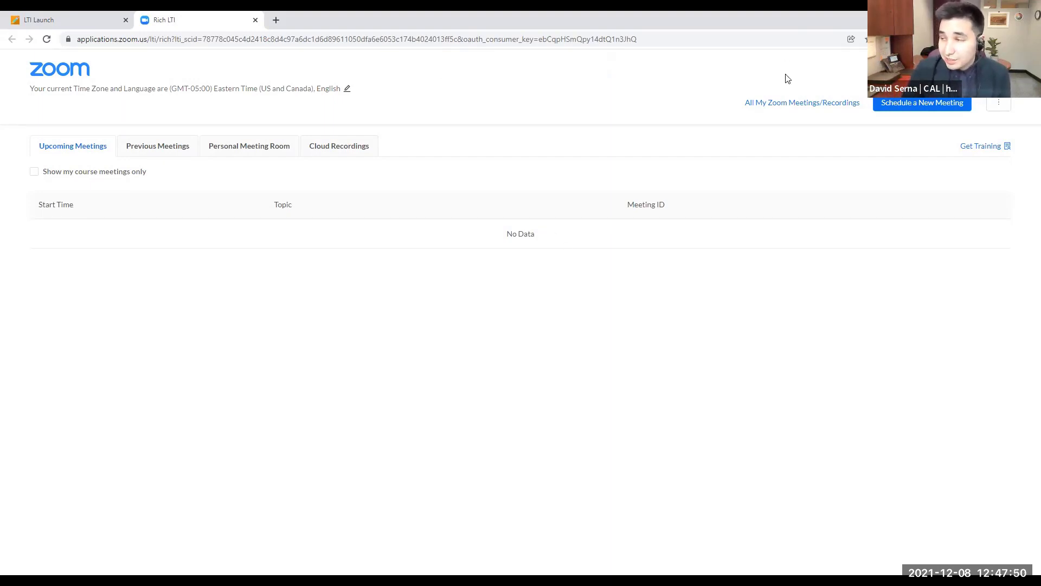
Step: Start scheduling a new Zoom meeting with the topic "Intro to Writing 101"
left_click(924, 108)
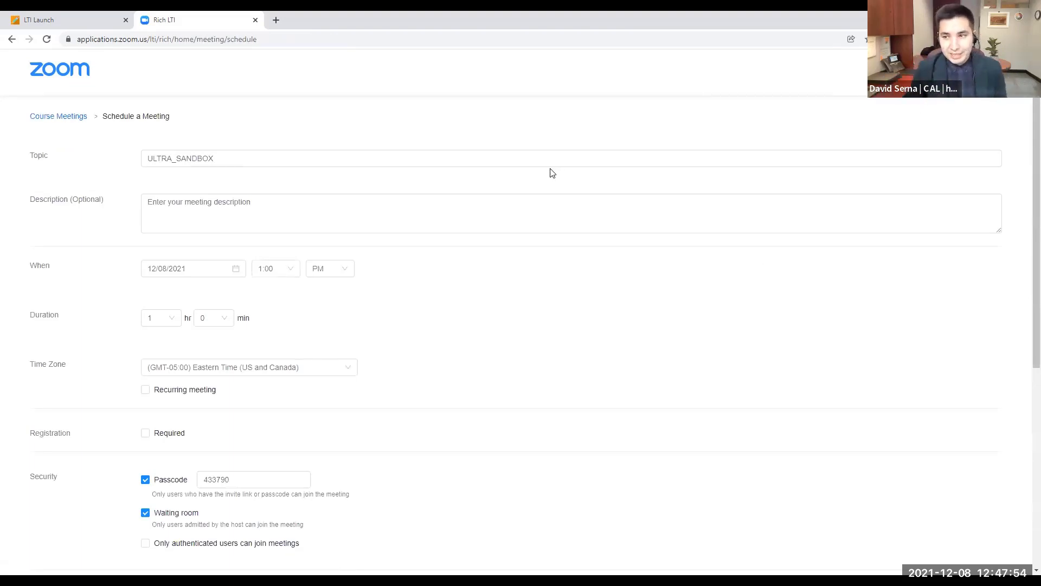
triple_click(276, 163)
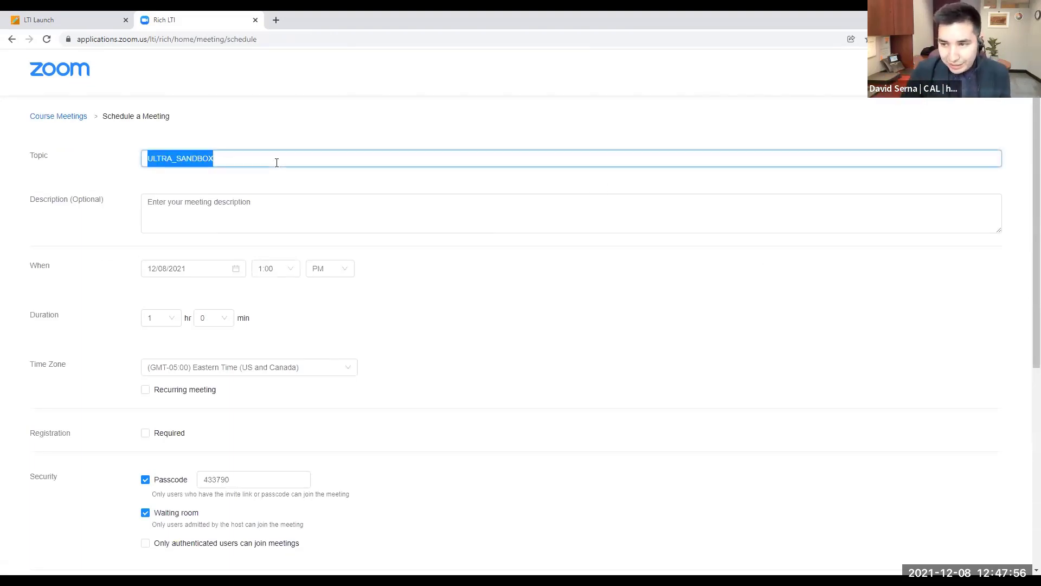
key("BackSpace")
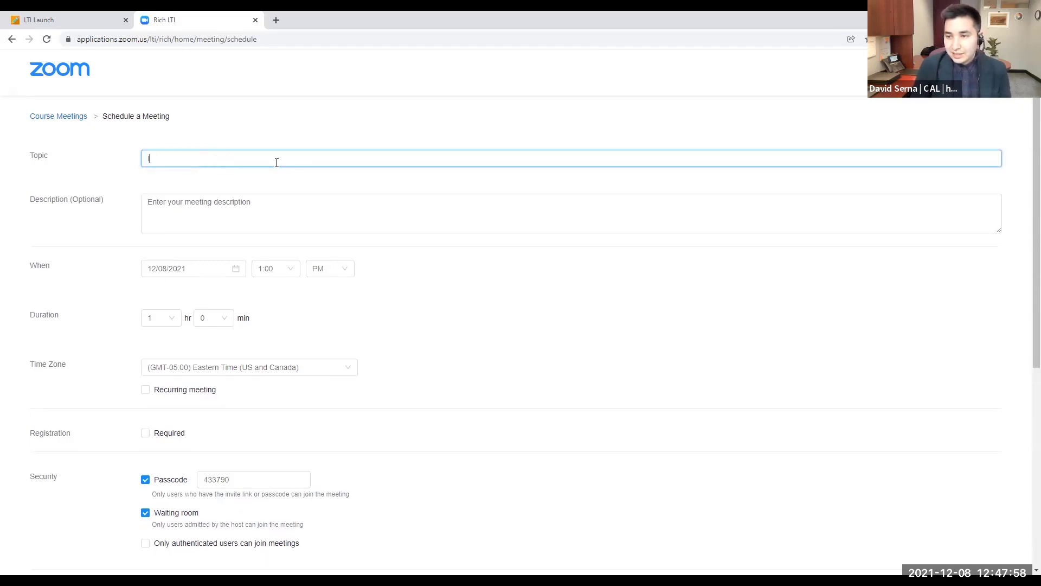
type("Intro to Write")
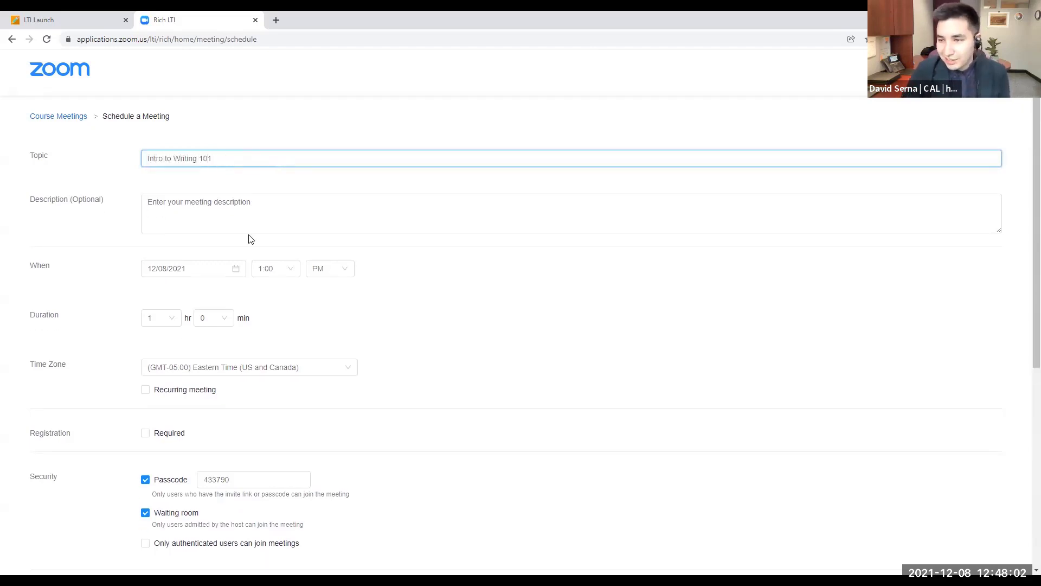
Step: Enter the meeting description "This class covers how to start writing for university."
left_click(252, 204)
type("This c")
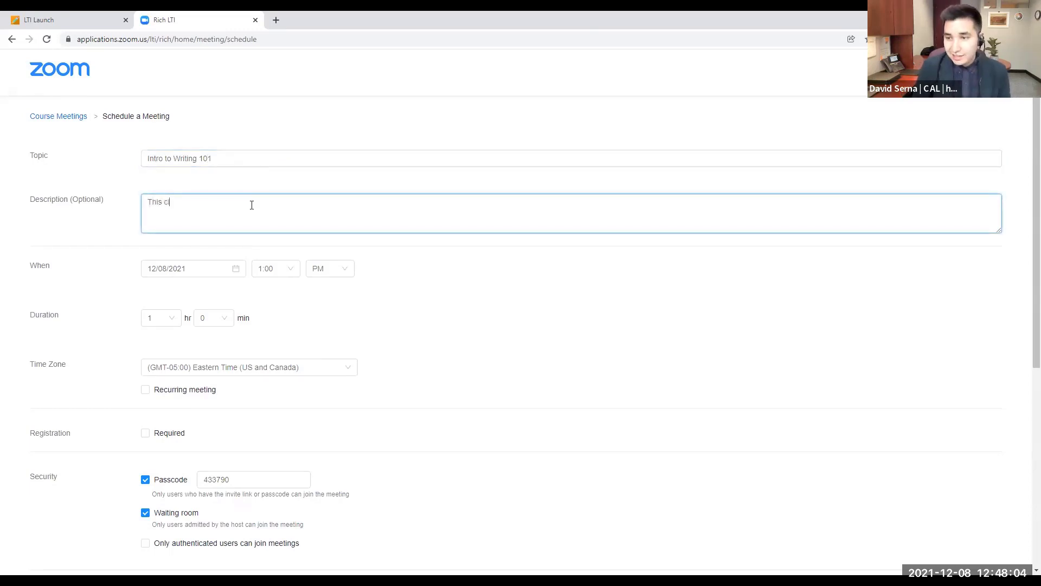
type("lass covers how t")
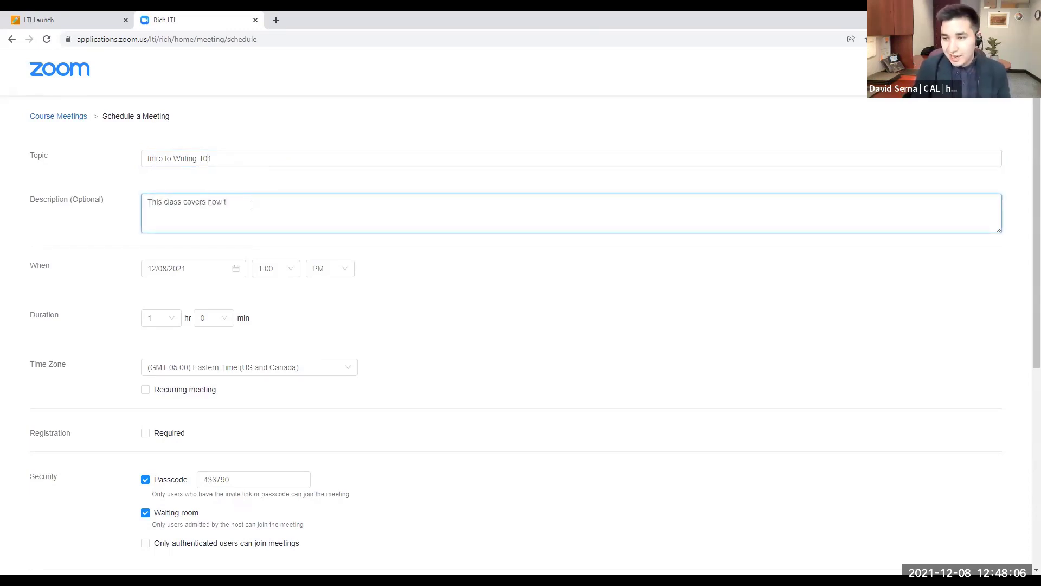
type("o start writing for university.")
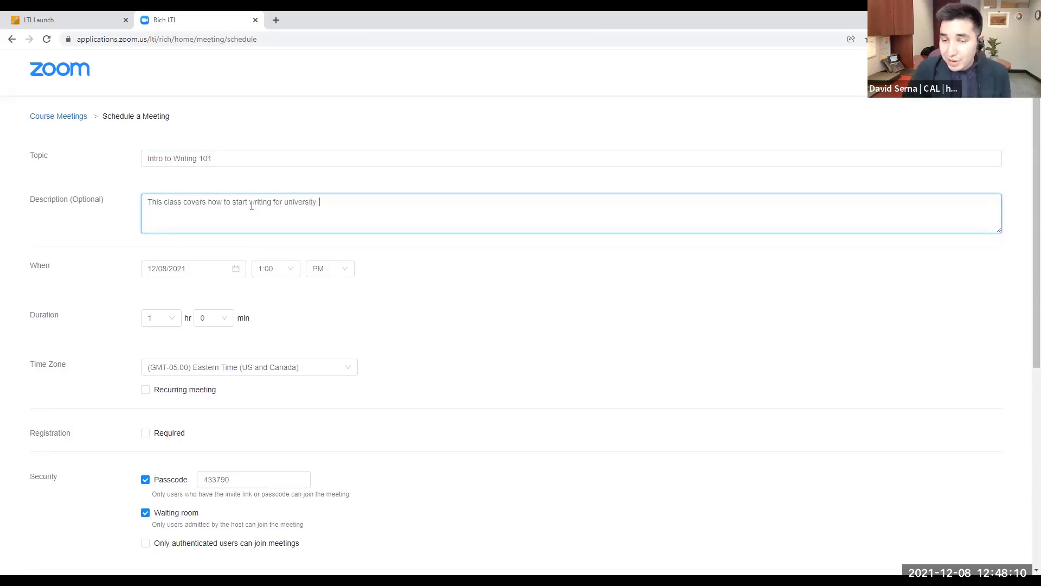
Step: Set the meeting's start to 12/13/2021 at 12:00 PM
left_click(236, 268)
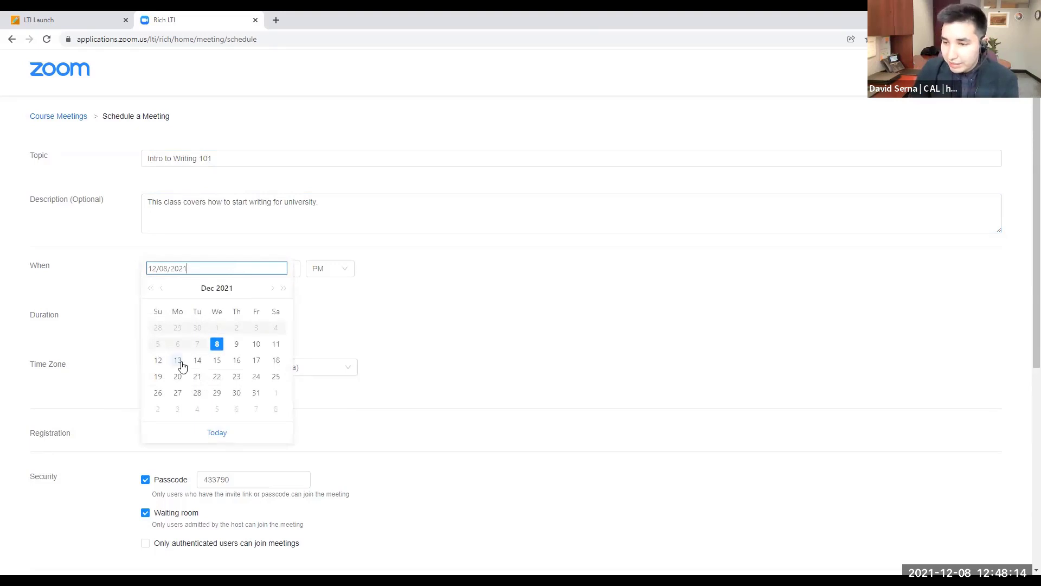
left_click(182, 366)
left_click(292, 270)
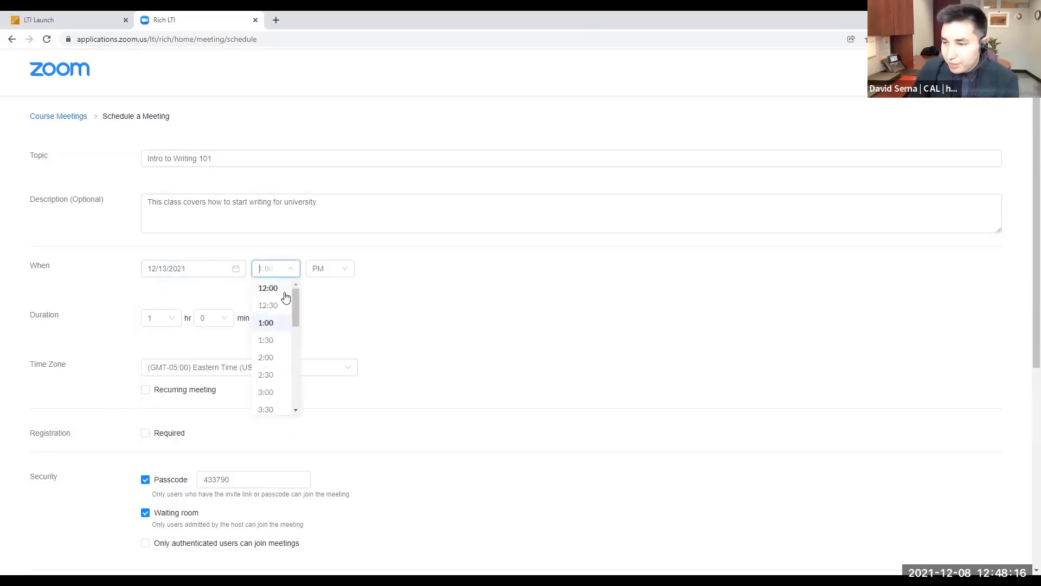
left_click(287, 289)
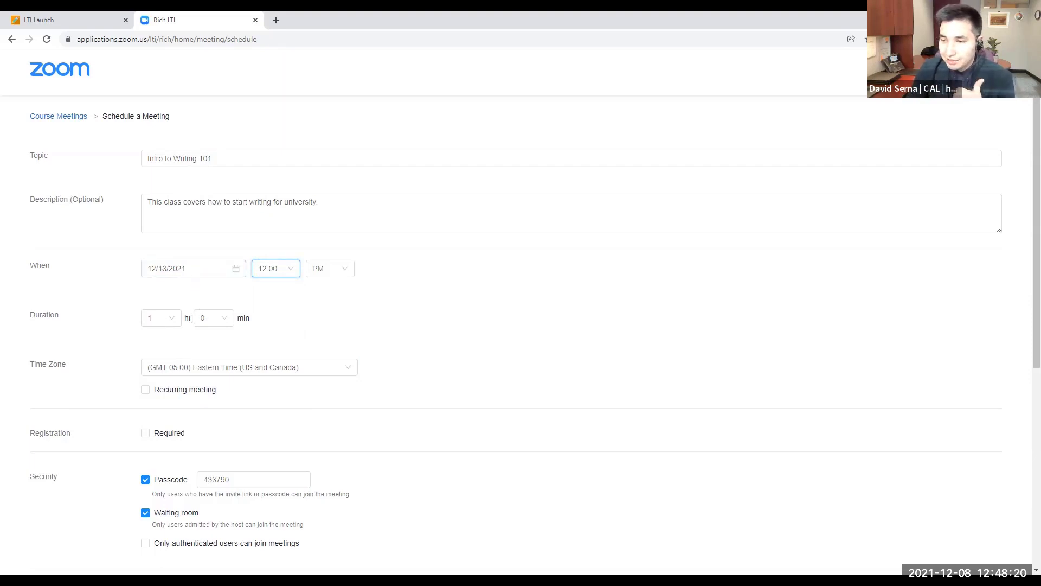
Step: Make the meeting recur weekly on Mondays only, with an end date of 01/31/2022
scroll(284, 311, "down", 1)
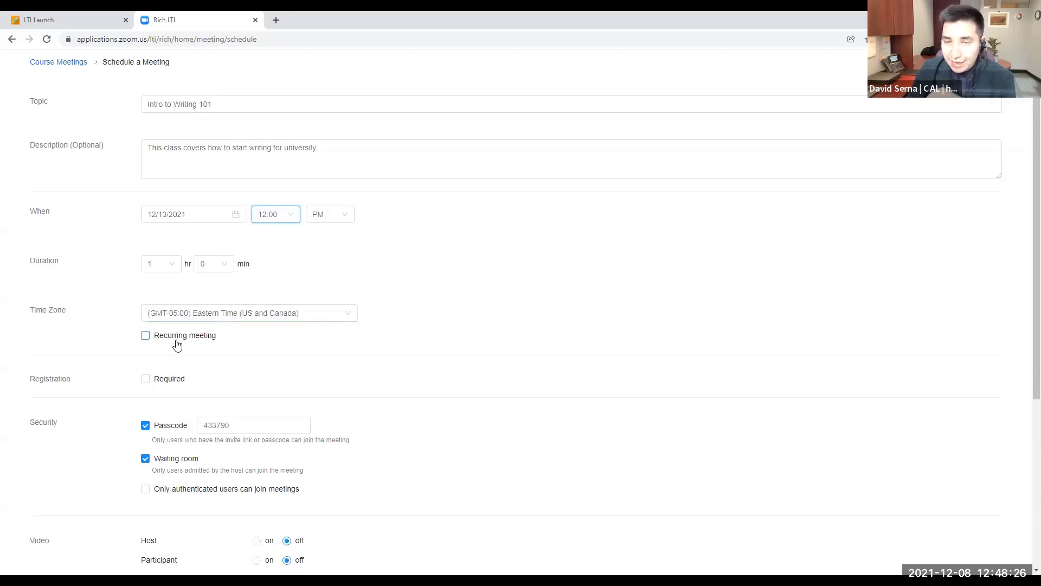
left_click(158, 339)
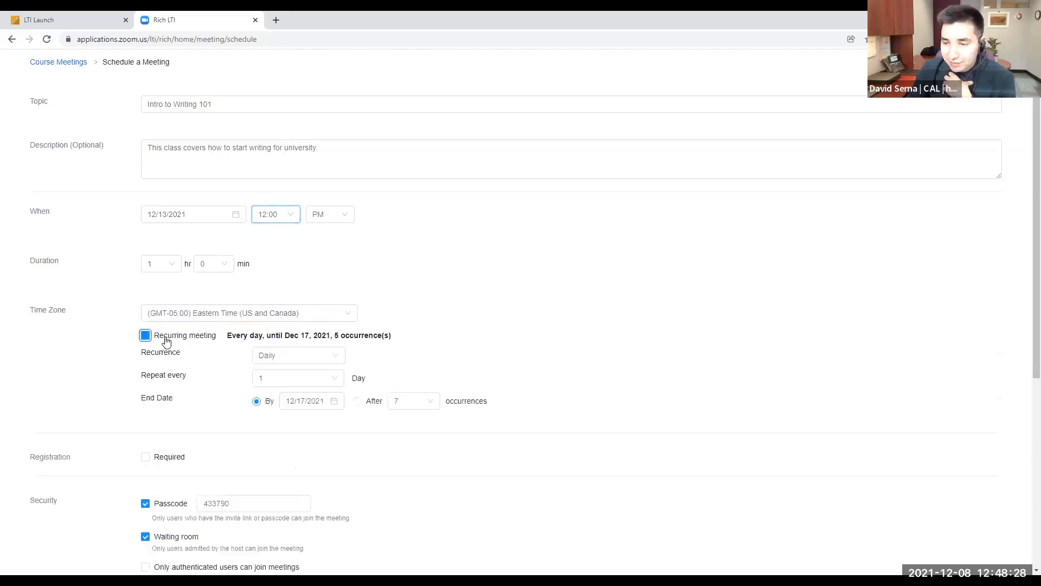
scroll(275, 379, "down", 1)
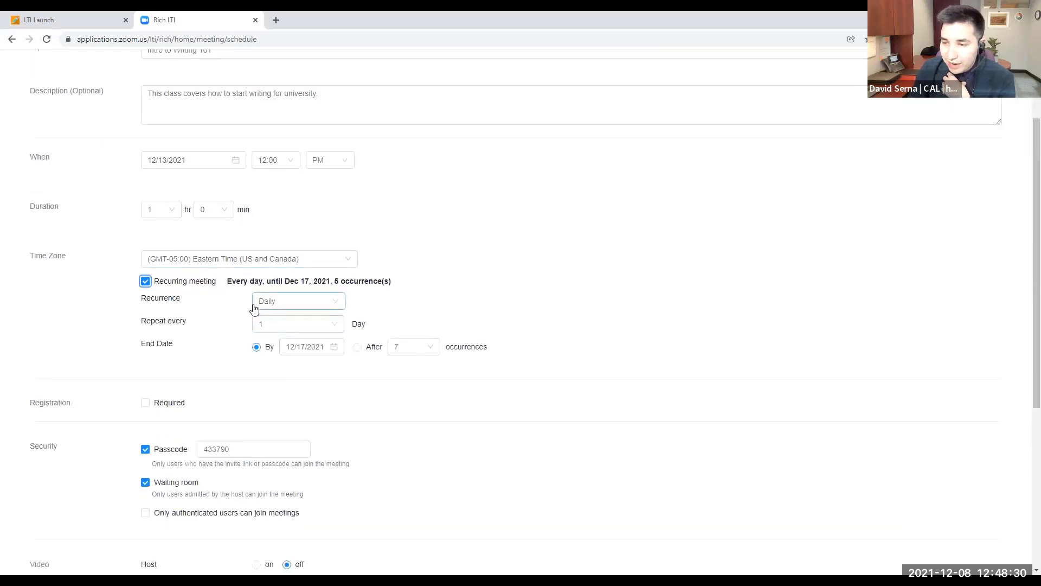
left_click(283, 303)
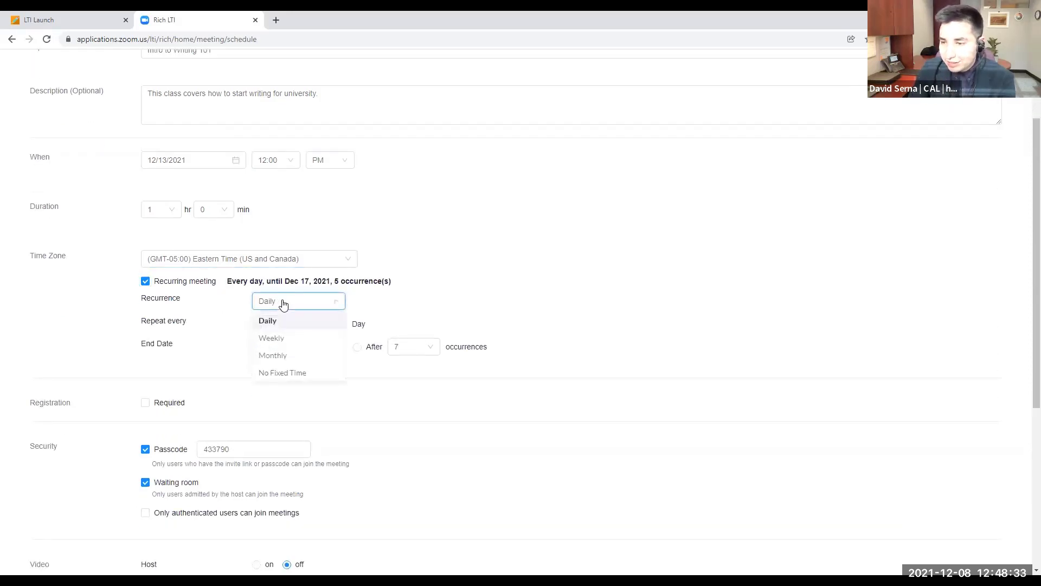
left_click(274, 338)
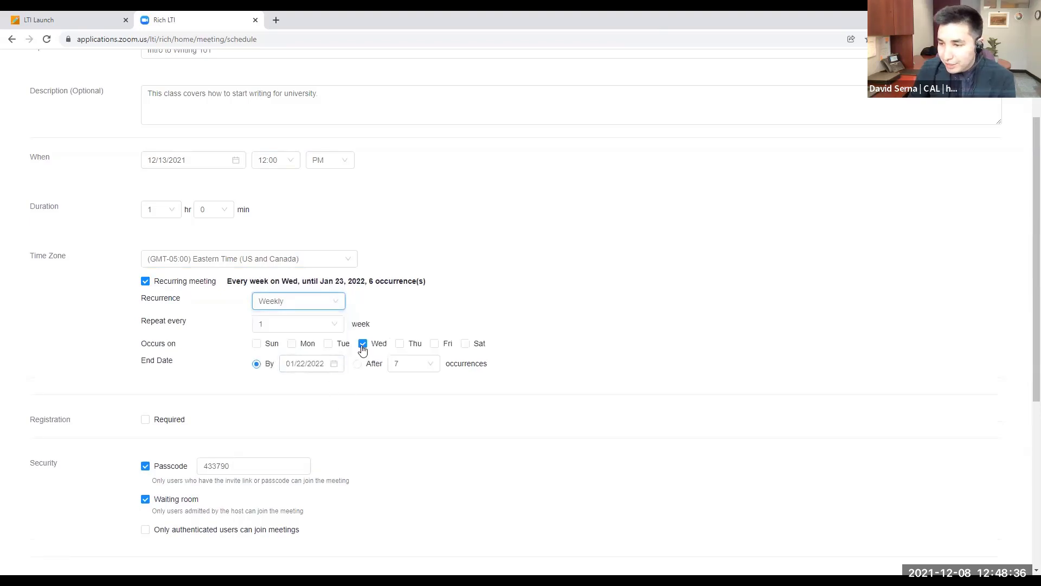
left_click(292, 343)
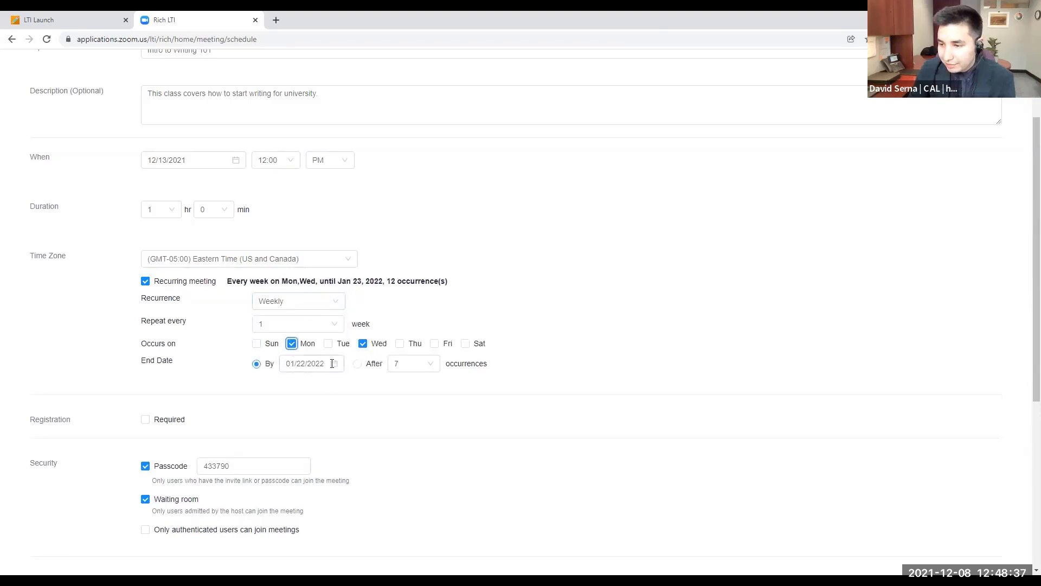
left_click(362, 343)
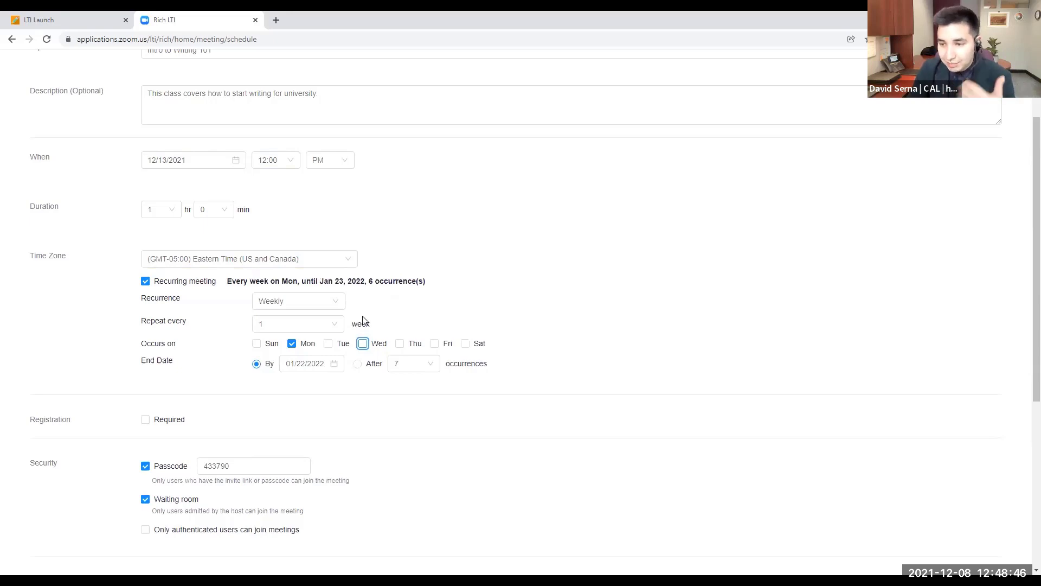
left_click(337, 364)
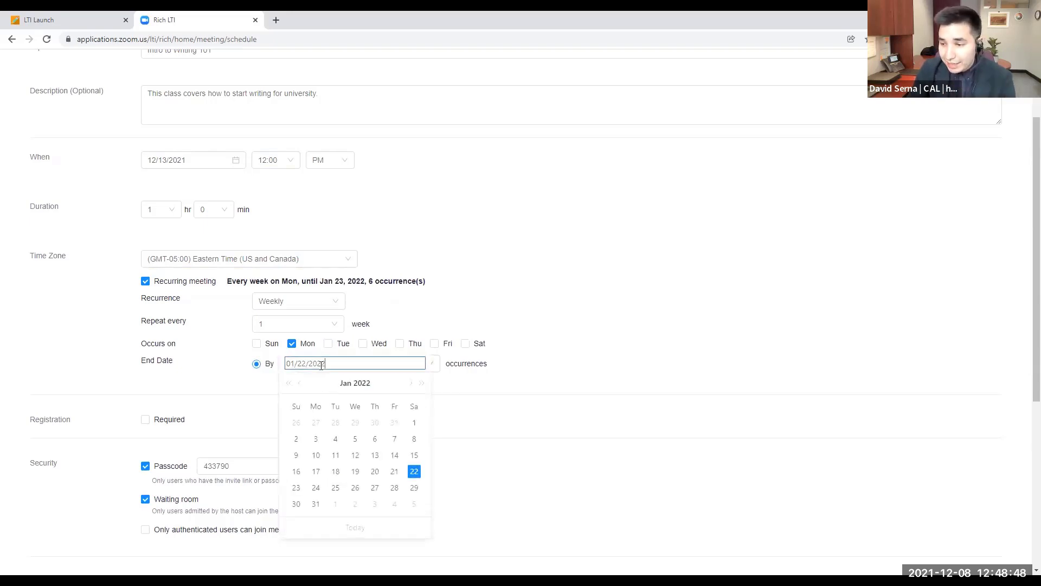
left_click(315, 505)
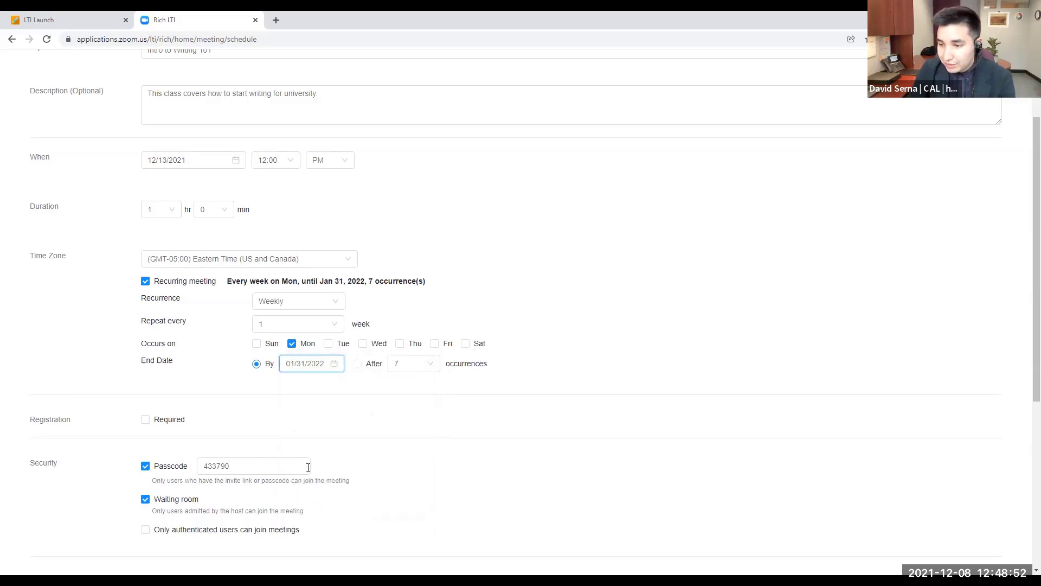
Step: End the recurrence after 10 occurrences and add Wednesday to the weekly meeting days
left_click(358, 365)
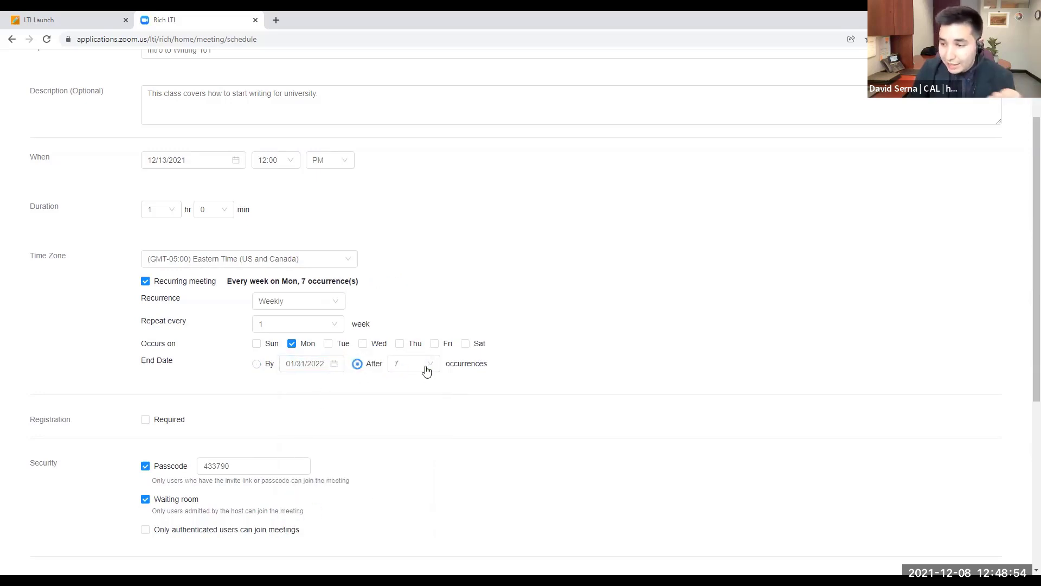
left_click(427, 369)
scroll(428, 450, "down", 3)
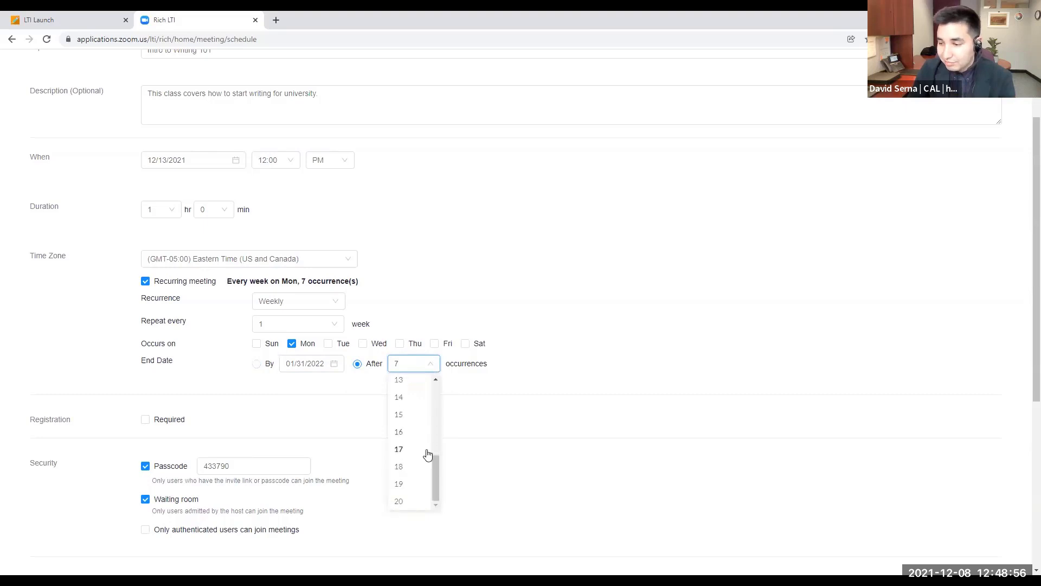
scroll(420, 442, "up", 3)
left_click(410, 434)
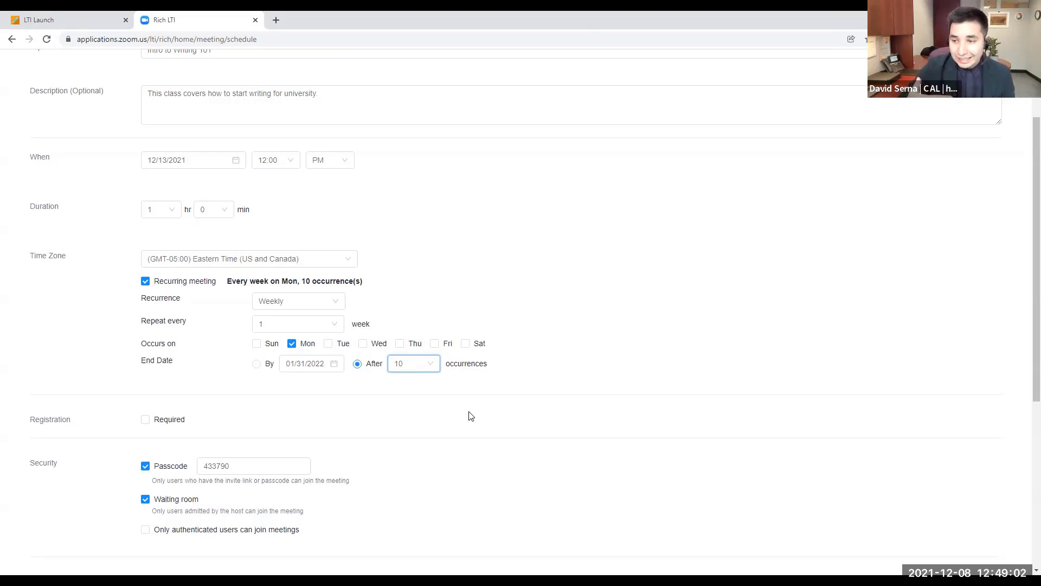
left_click(362, 345)
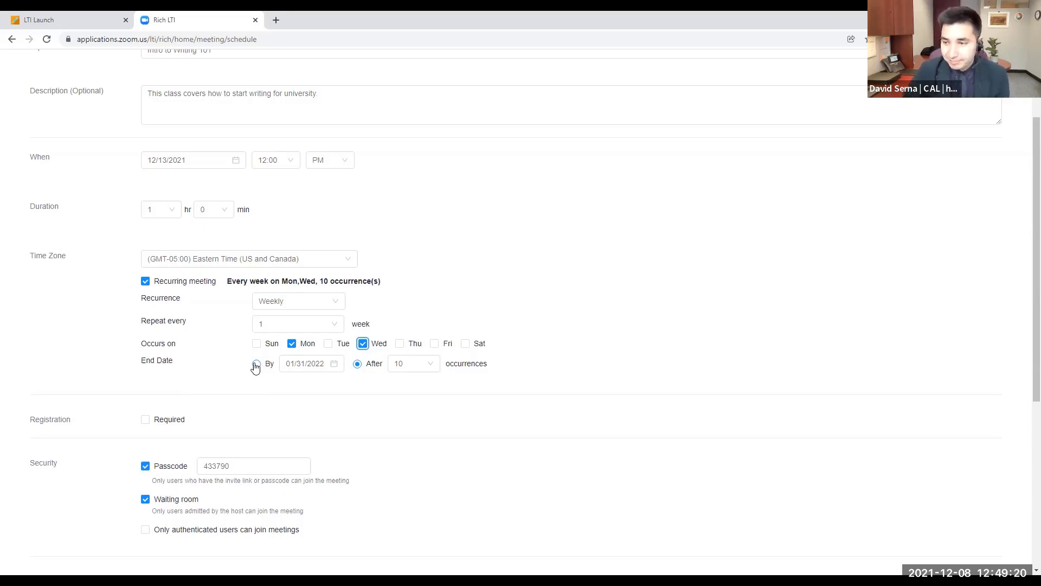
Step: Restrict the meeting to authenticated users only, with UDC Azure as the sign-in method
scroll(368, 364, "down", 2)
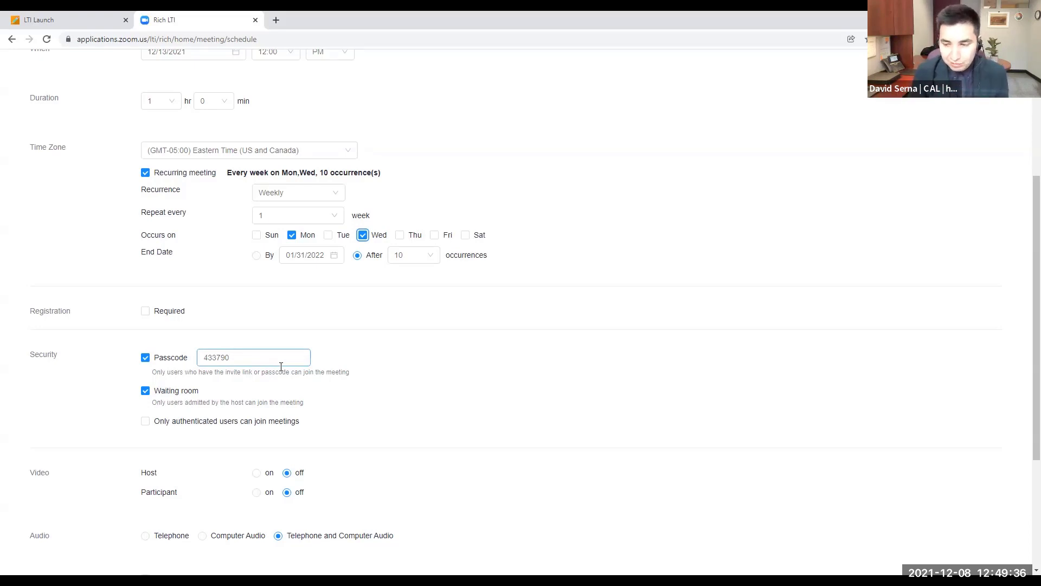
scroll(279, 369, "down", 1)
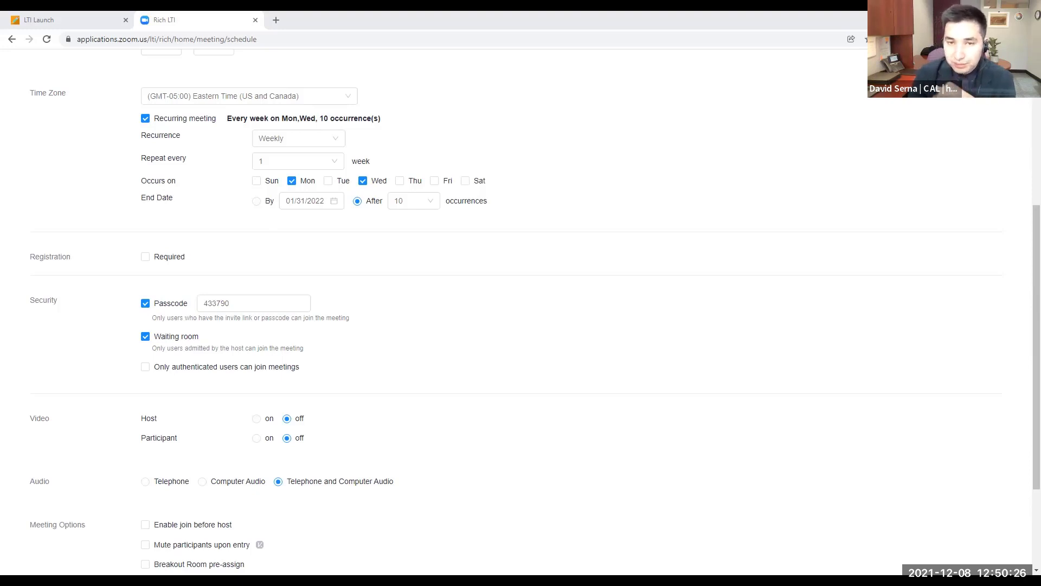
left_click(145, 367)
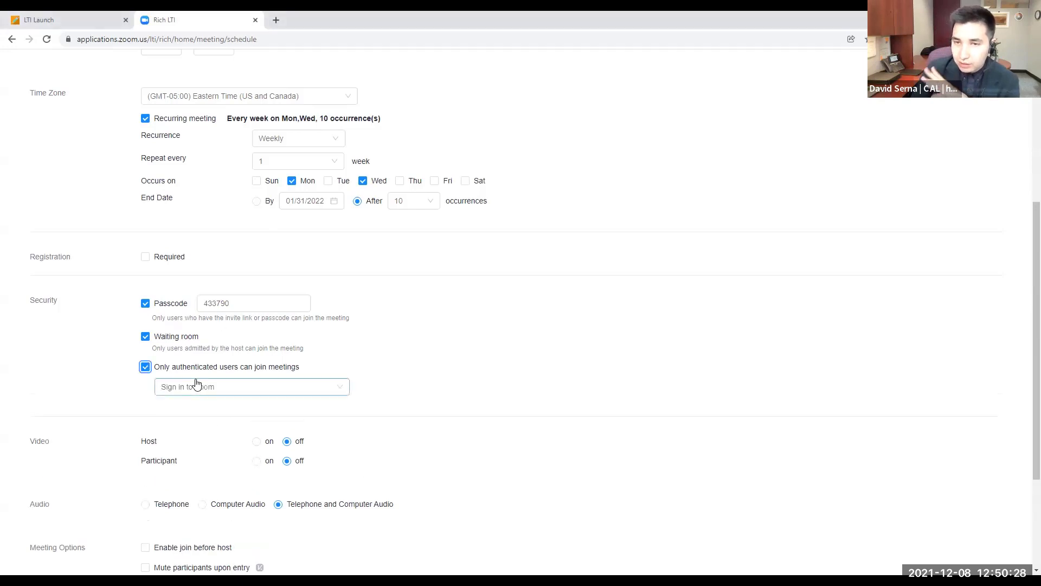
left_click(227, 391)
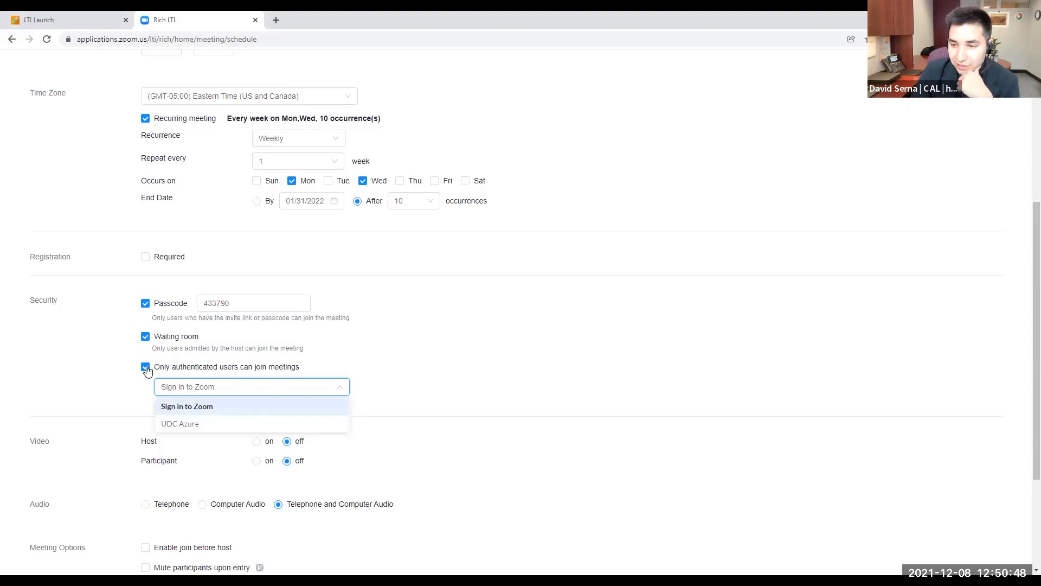
left_click(177, 424)
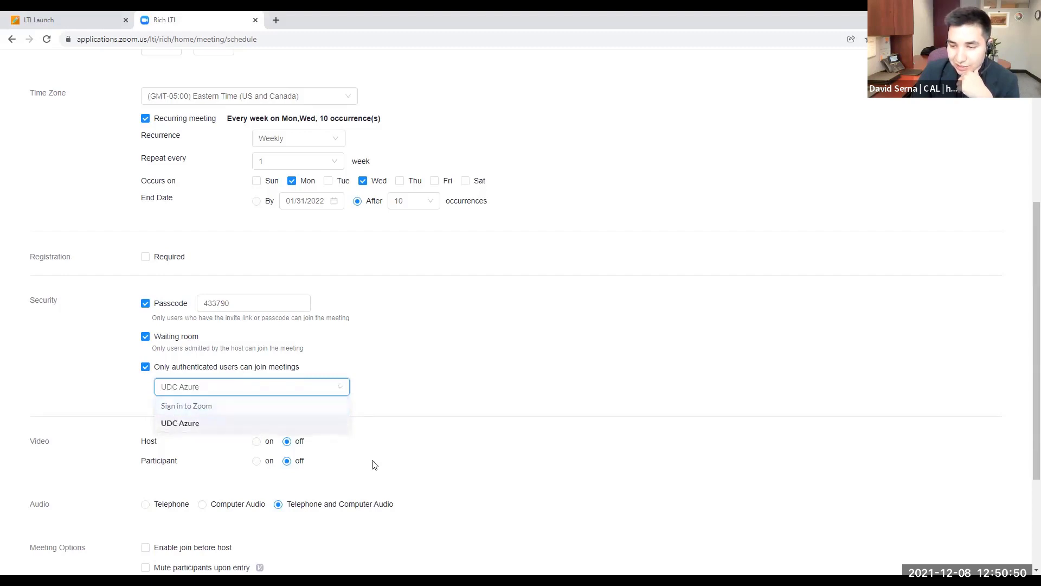
Step: Enable muting participants upon entry and breakout room pre-assignment, viewing the room assignment dialog without creating rooms
scroll(442, 397, "down", 3)
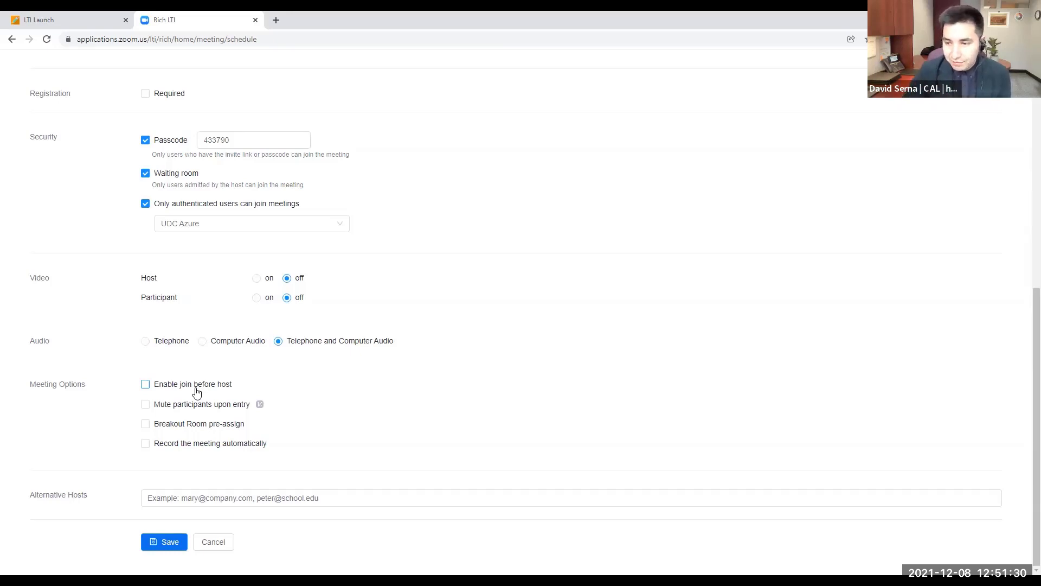
left_click(182, 406)
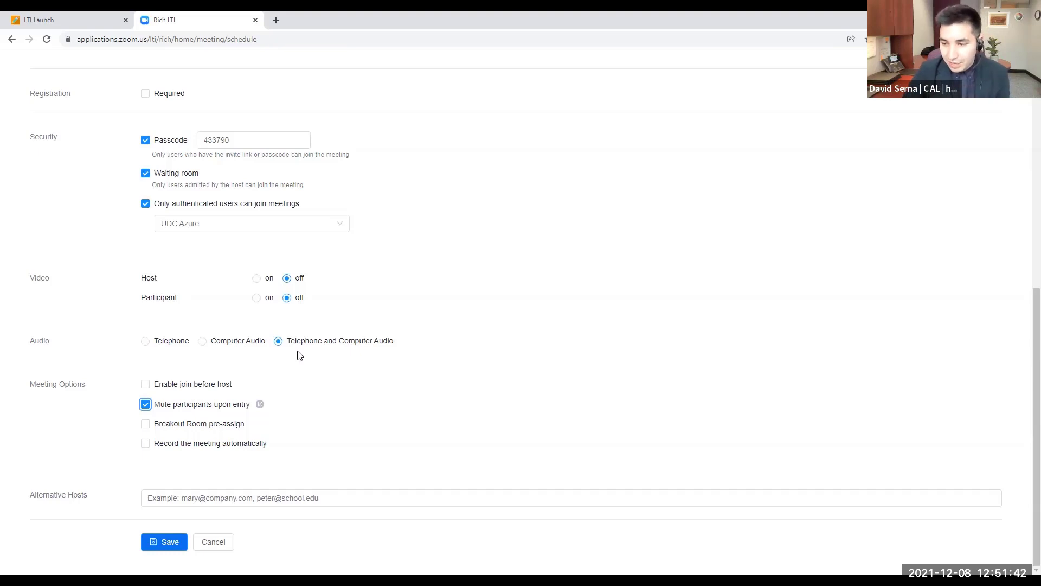
left_click(198, 428)
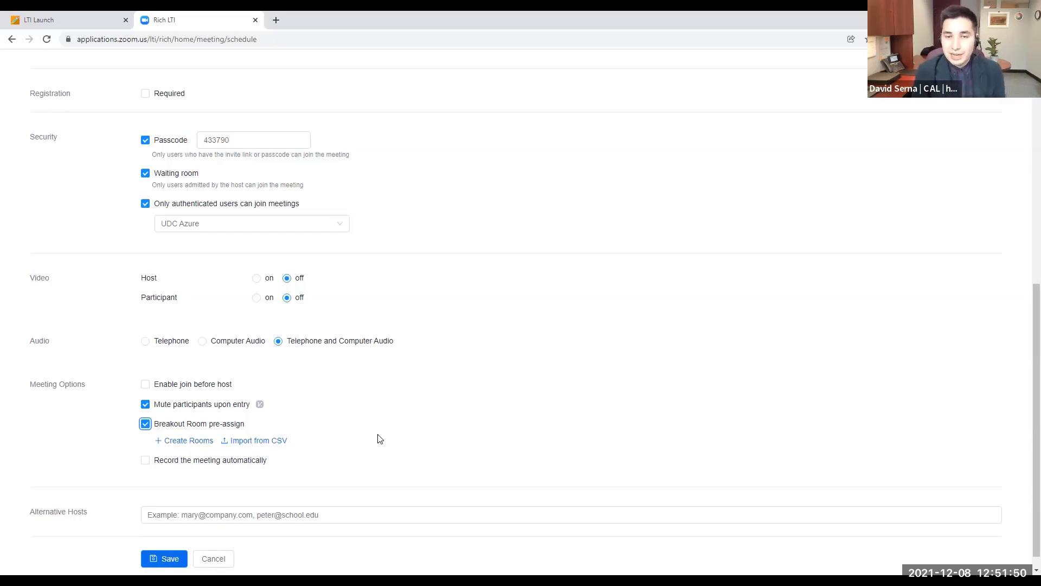
left_click(171, 441)
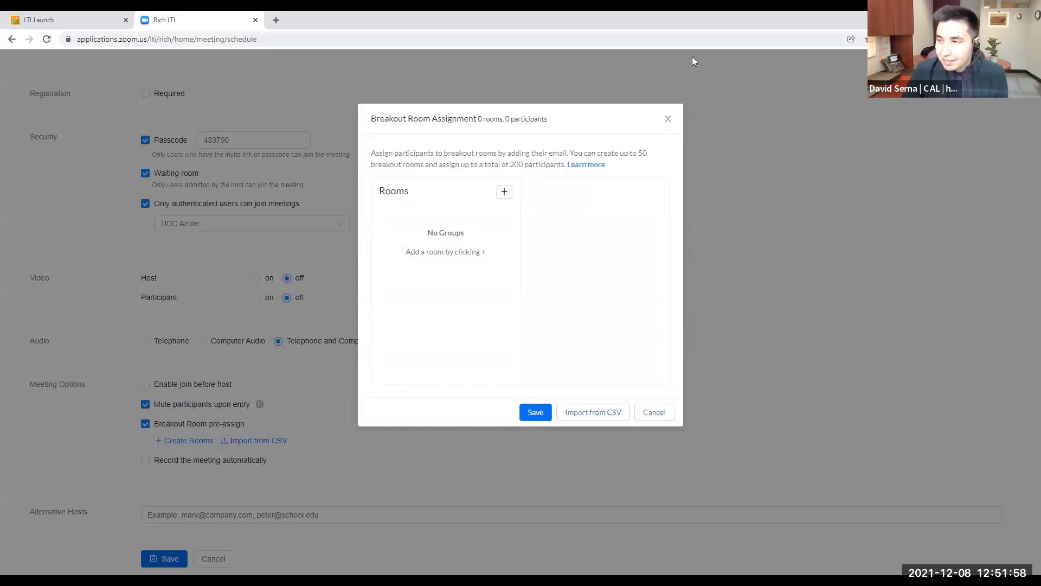
left_click(670, 122)
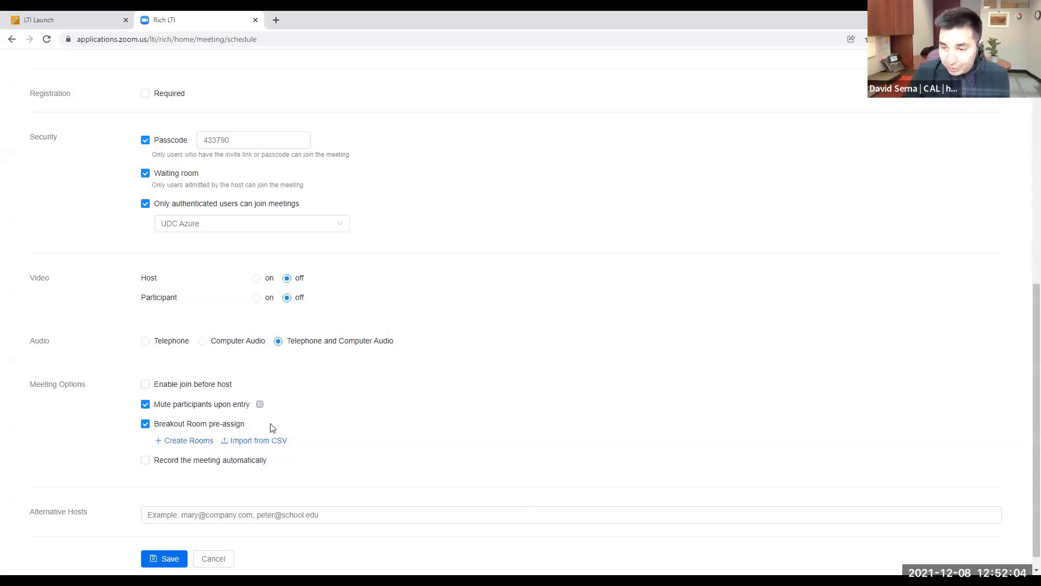
Step: Turn on automatic recording in the cloud, leave the alternative hosts empty and save the meeting
left_click(144, 461)
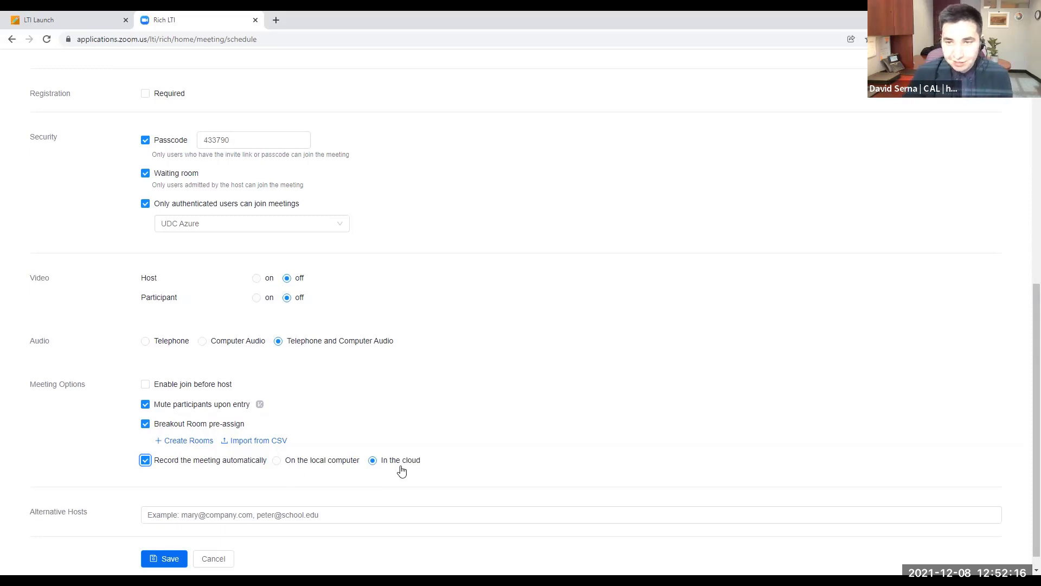
scroll(364, 496, "down", 1)
left_click(328, 497)
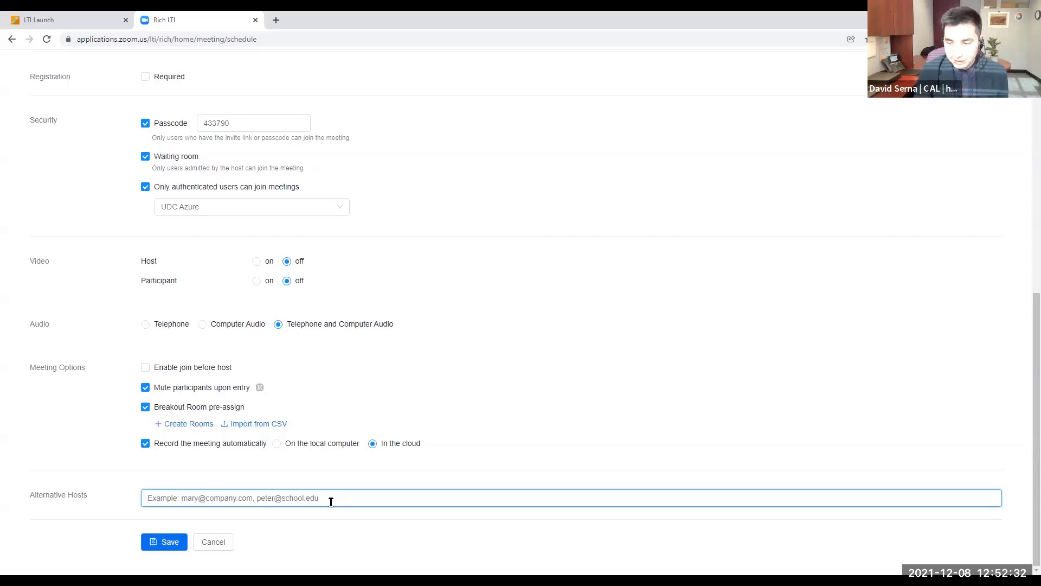
left_click(170, 544)
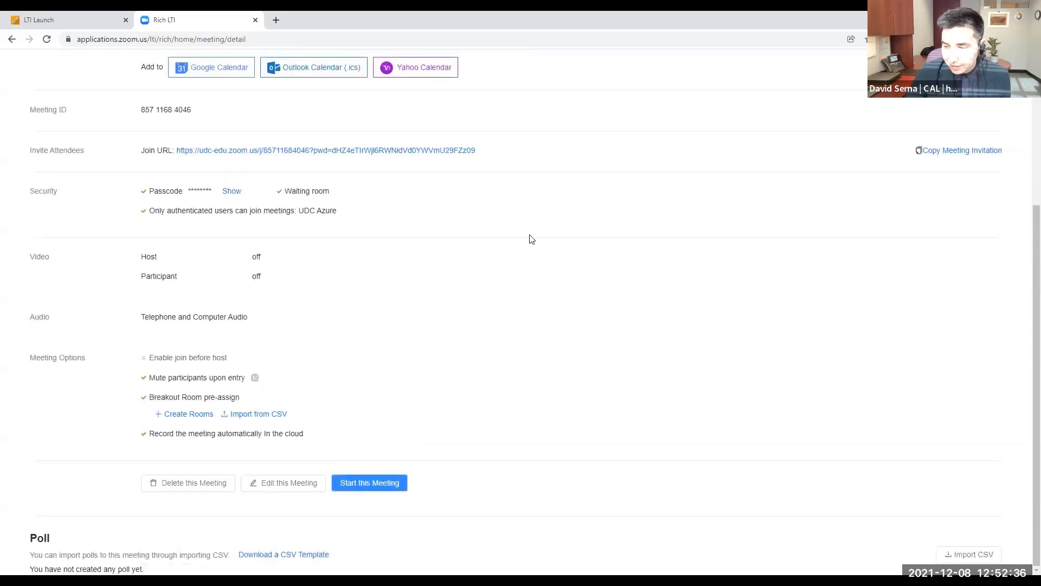
Step: Return to the upcoming meetings list and delete just the Wed, Dec 29 occurrence of Intro to Writing 101
scroll(532, 249, "up", 4)
left_click(67, 116)
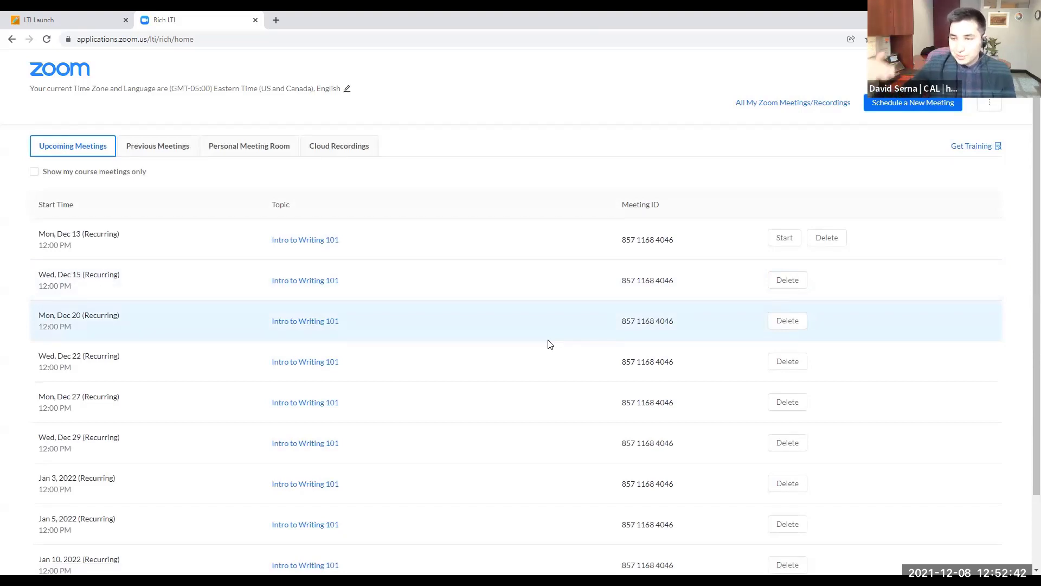
scroll(472, 275, "down", 2)
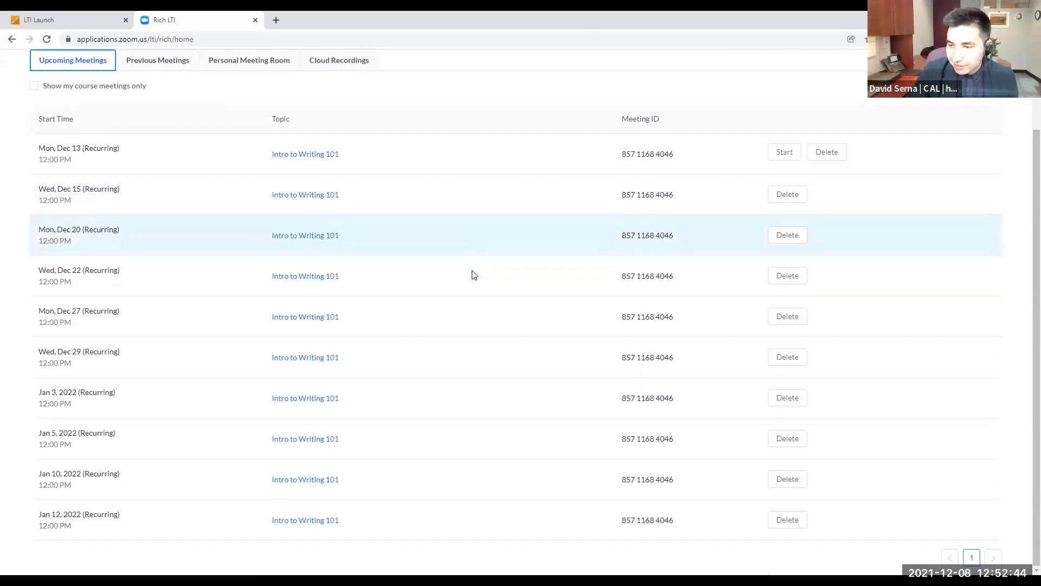
scroll(336, 217, "up", 1)
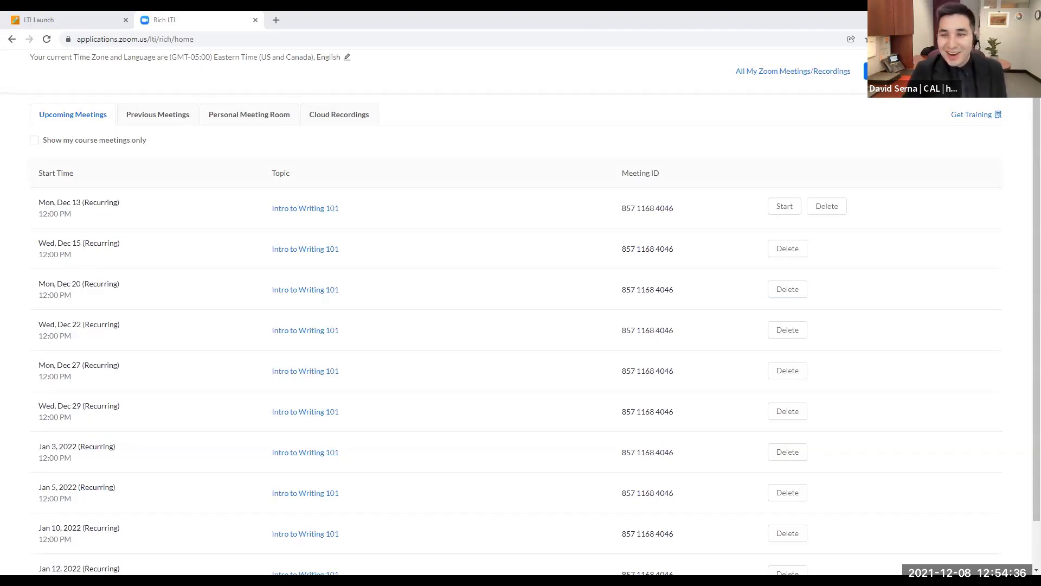
left_click(209, 20)
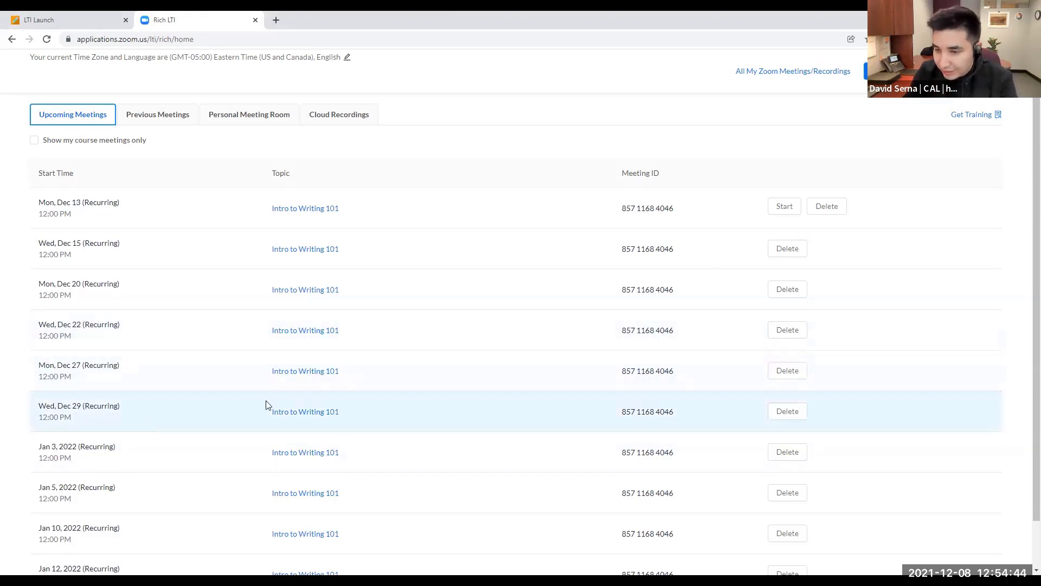
left_click(798, 415)
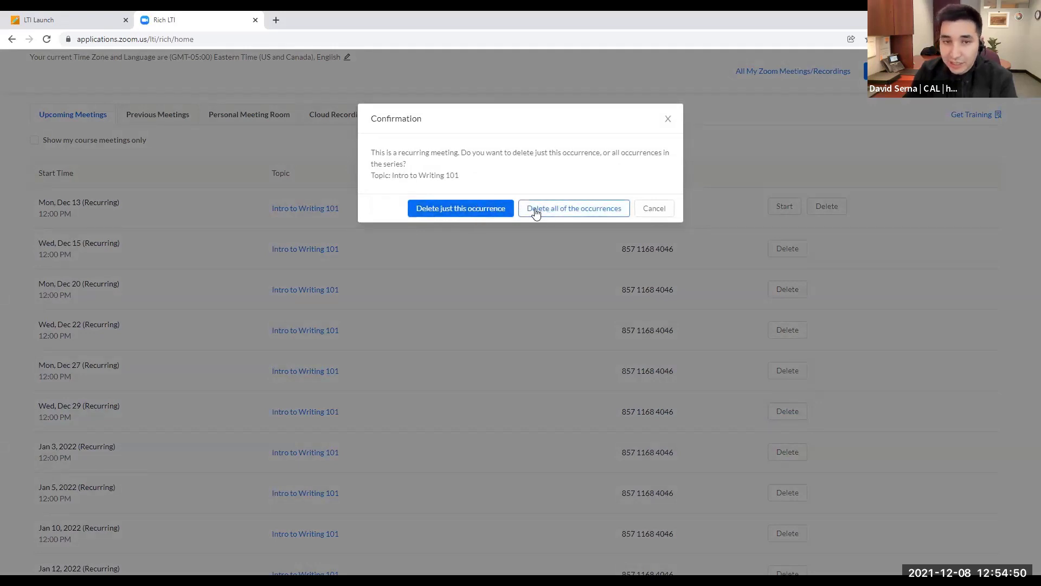
left_click(463, 213)
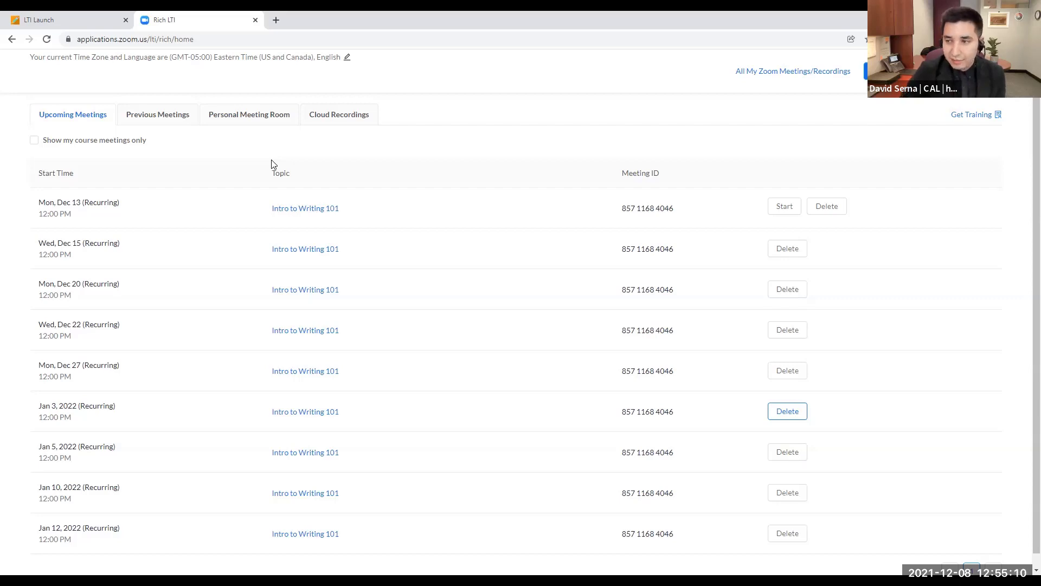
Step: View the details of the "Testing Link" cloud recording and return to the recordings list
scroll(304, 193, "up", 1)
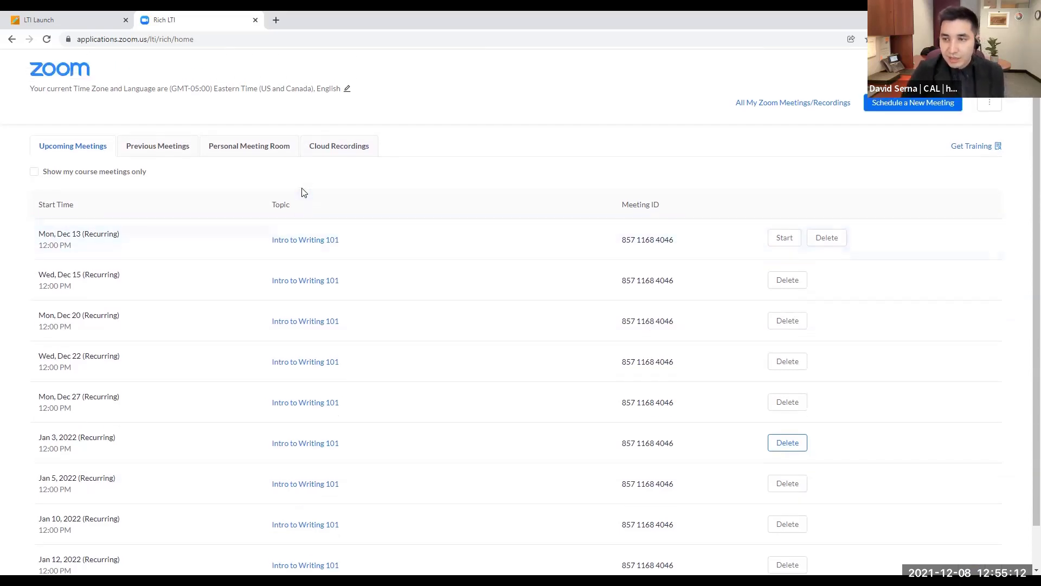
left_click(348, 153)
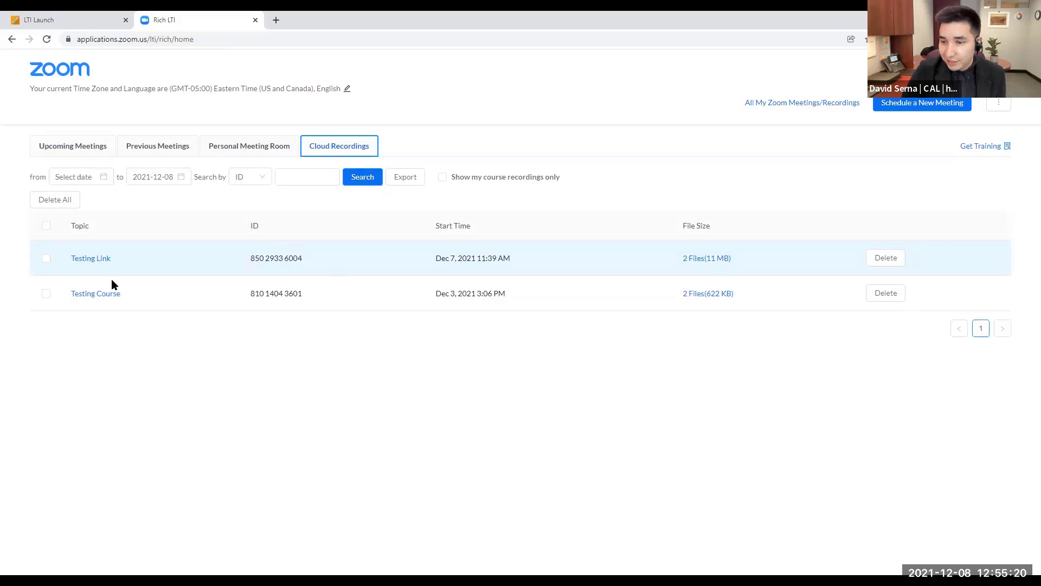
left_click(106, 268)
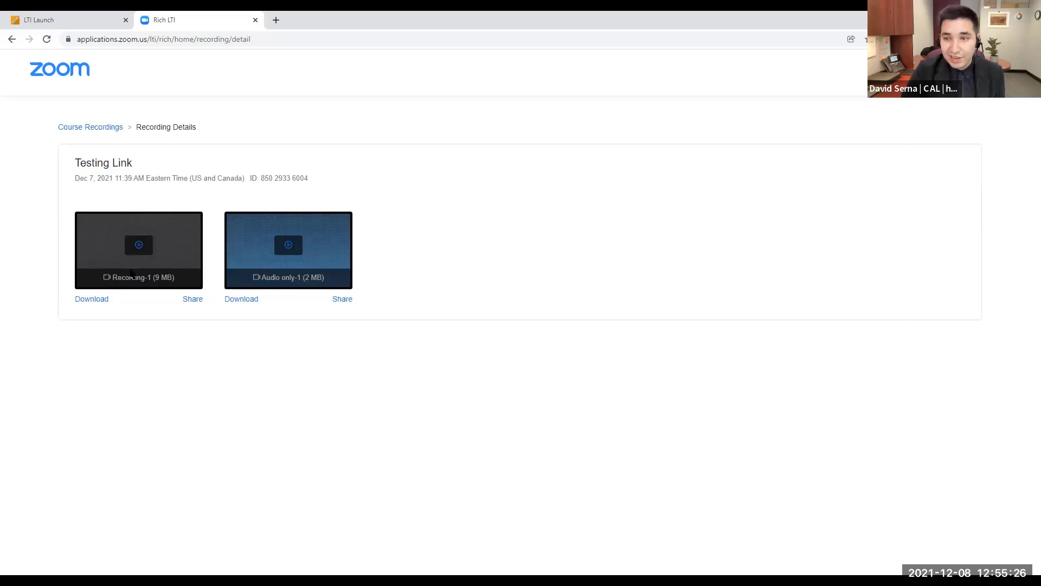
left_click(110, 131)
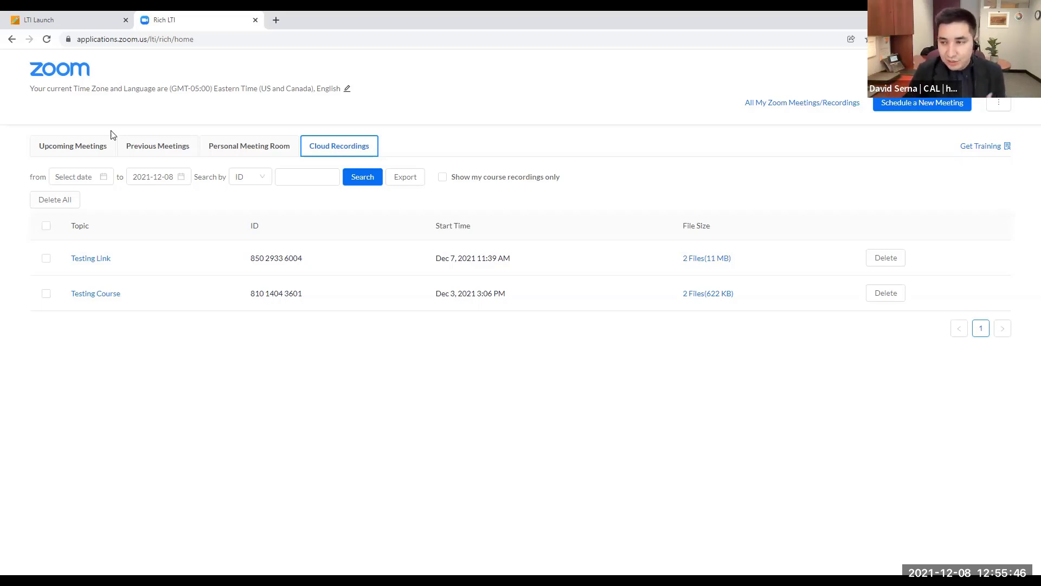
left_click(98, 265)
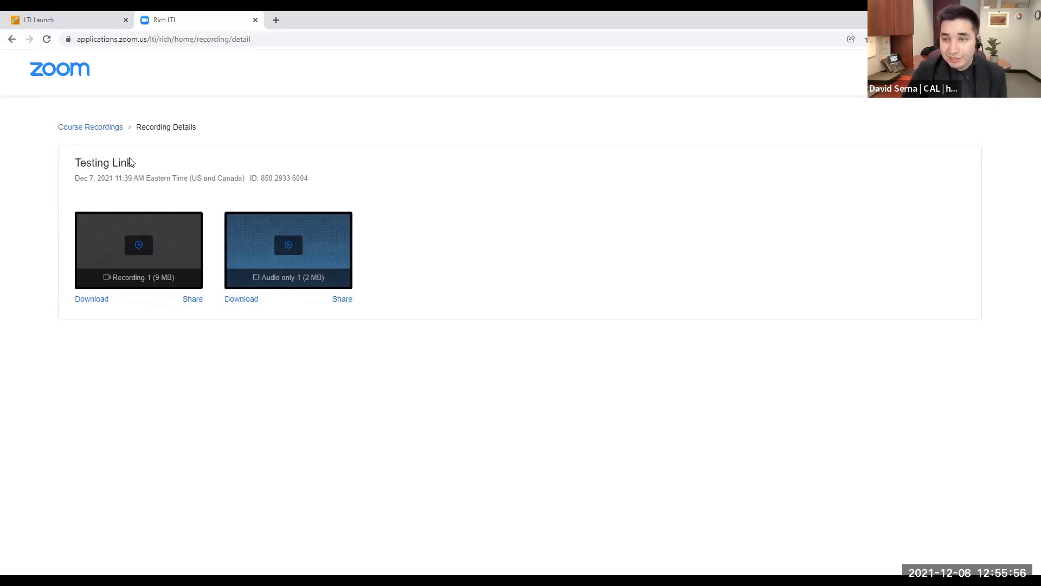
left_click(104, 131)
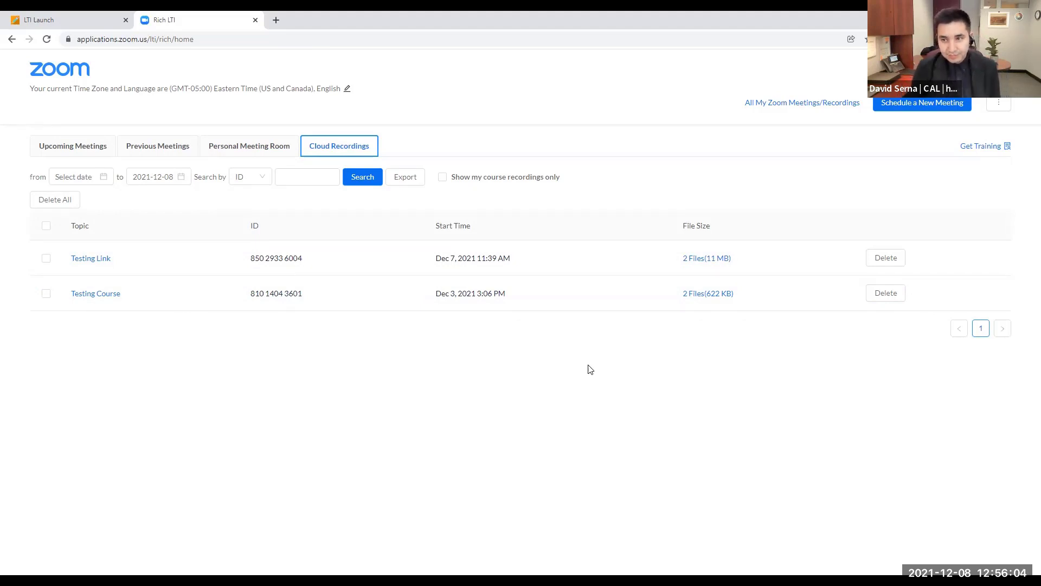
Step: Open the report of the previous meeting "EdTech: Introduction to Qualtrics" and examine the participants' attendance durations
left_click(150, 154)
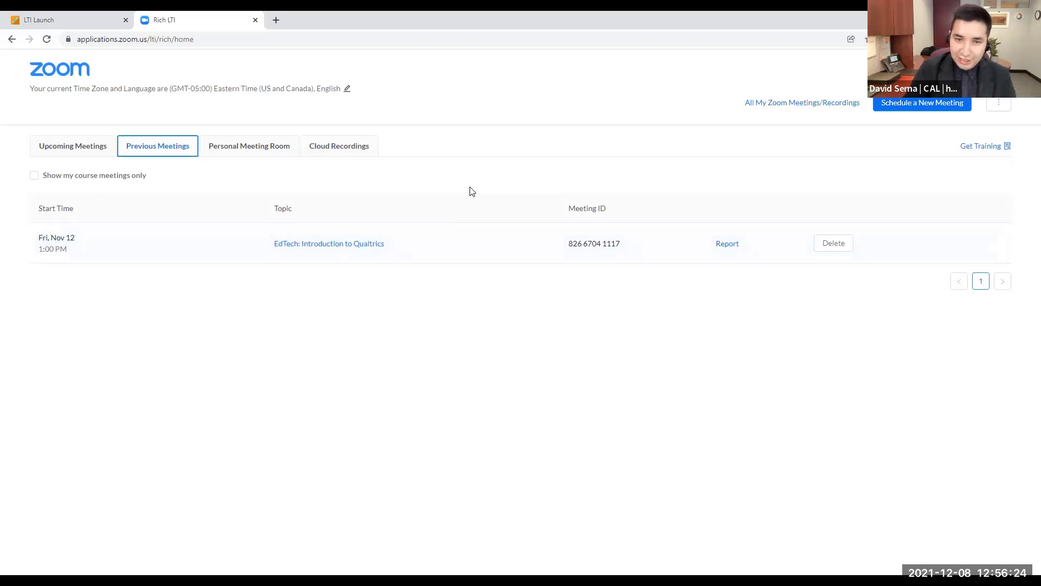
left_click(728, 245)
scroll(515, 359, "down", 1)
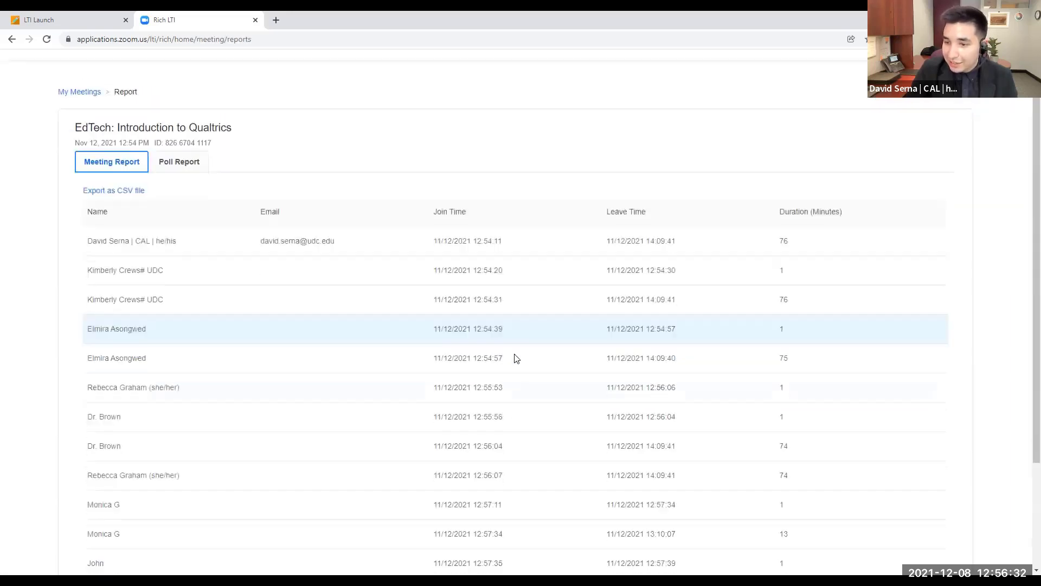
scroll(515, 358, "down", 1)
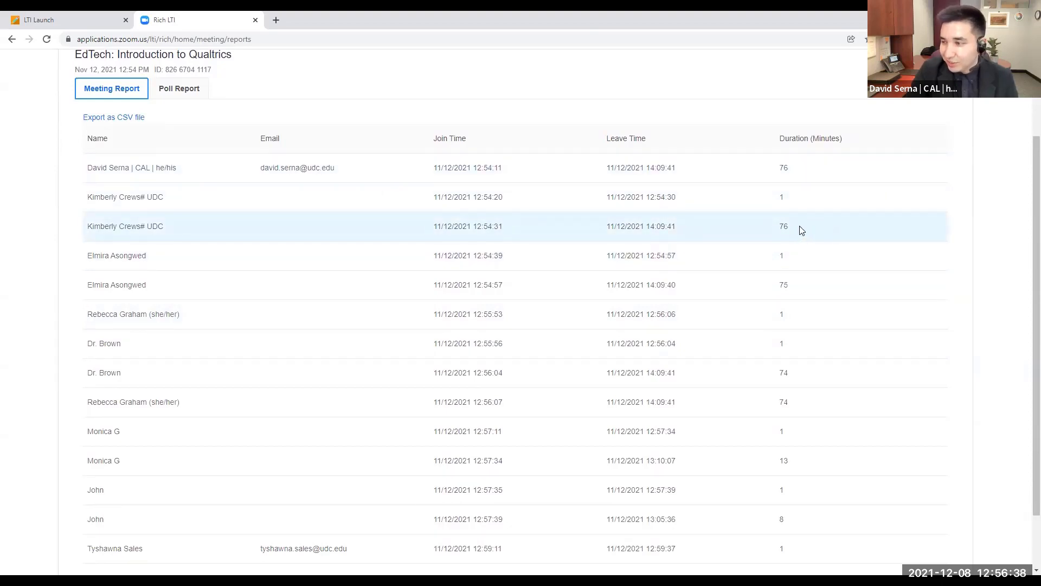
left_click_drag(801, 230, 776, 230)
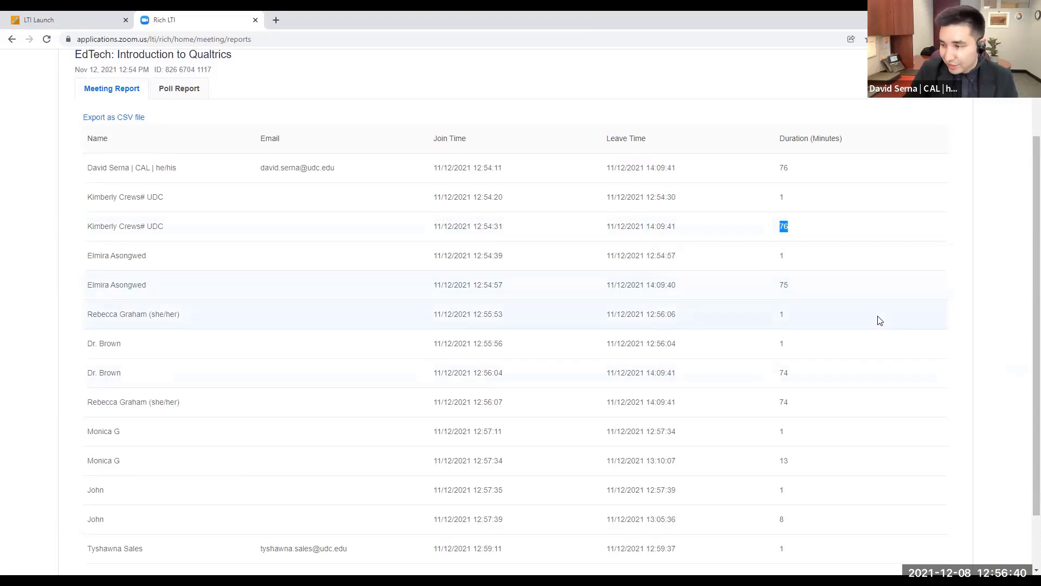
scroll(961, 332, "down", 1)
left_click_drag(797, 406, 776, 407)
scroll(801, 400, "up", 2)
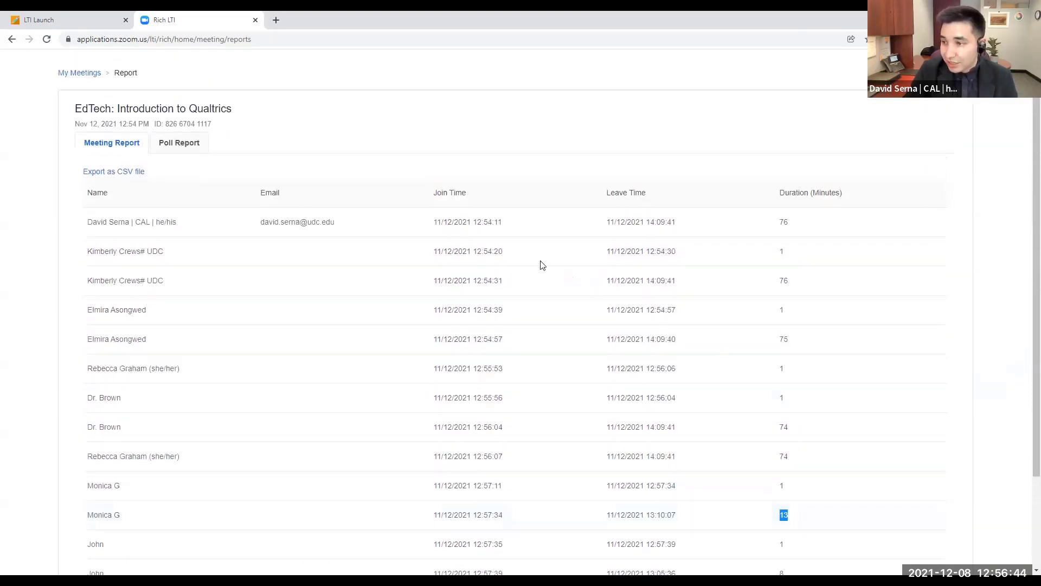
scroll(682, 247, "down", 2)
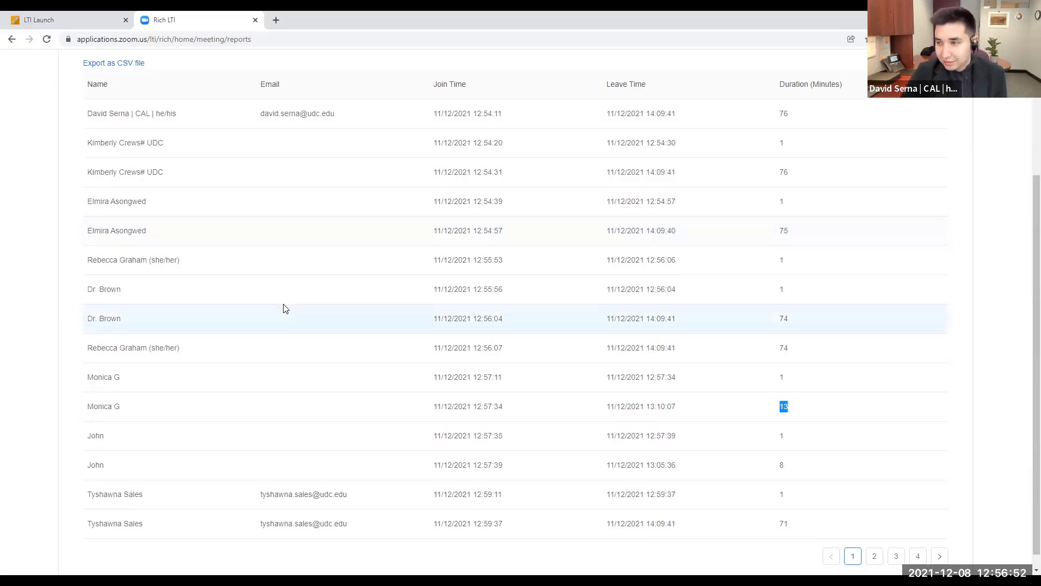
Step: Check the poll report of the Qualtrics meeting and export its meeting report as a CSV file
scroll(318, 302, "up", 3)
left_click(189, 204)
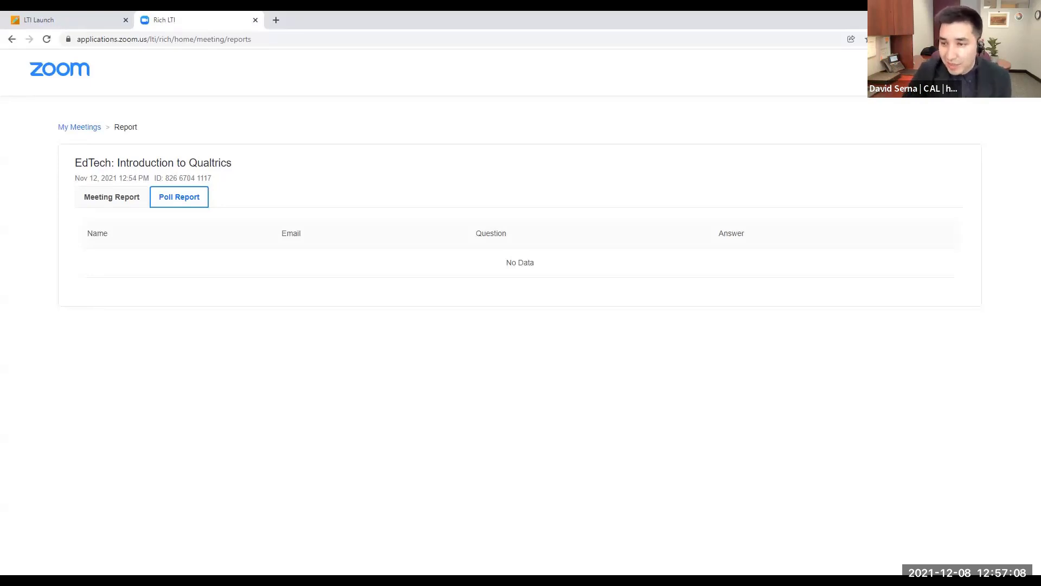
left_click(117, 197)
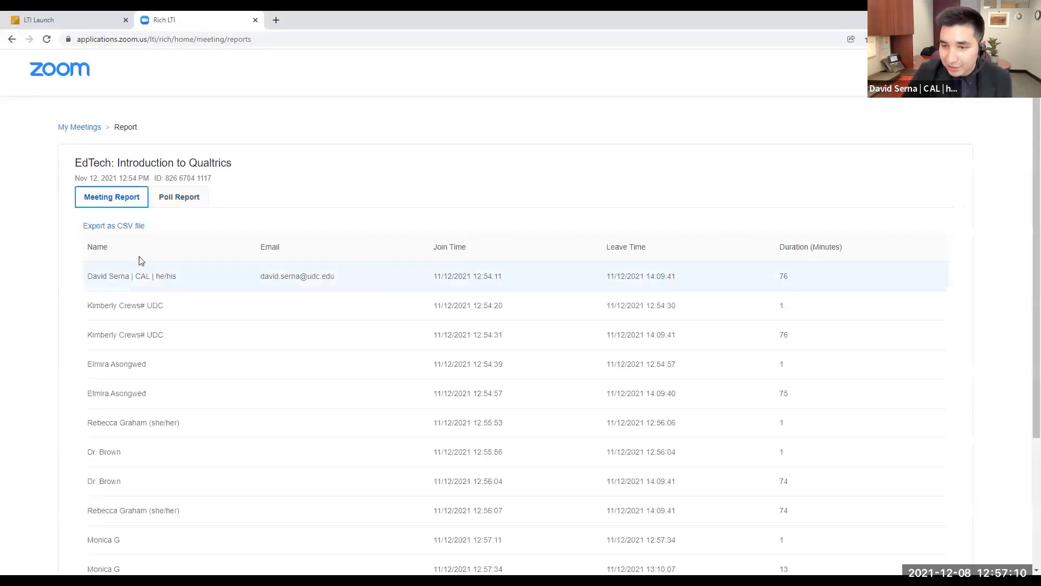
left_click(109, 228)
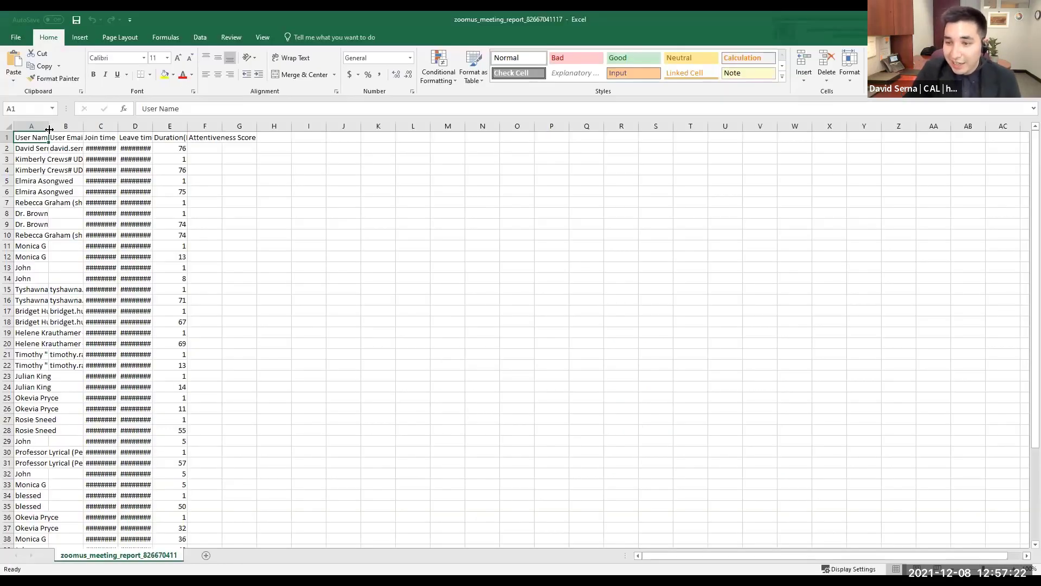
Step: Widen the User Name column of the exported attendance spreadsheet to fit its contents and look through the participant rows
double_click(56, 130)
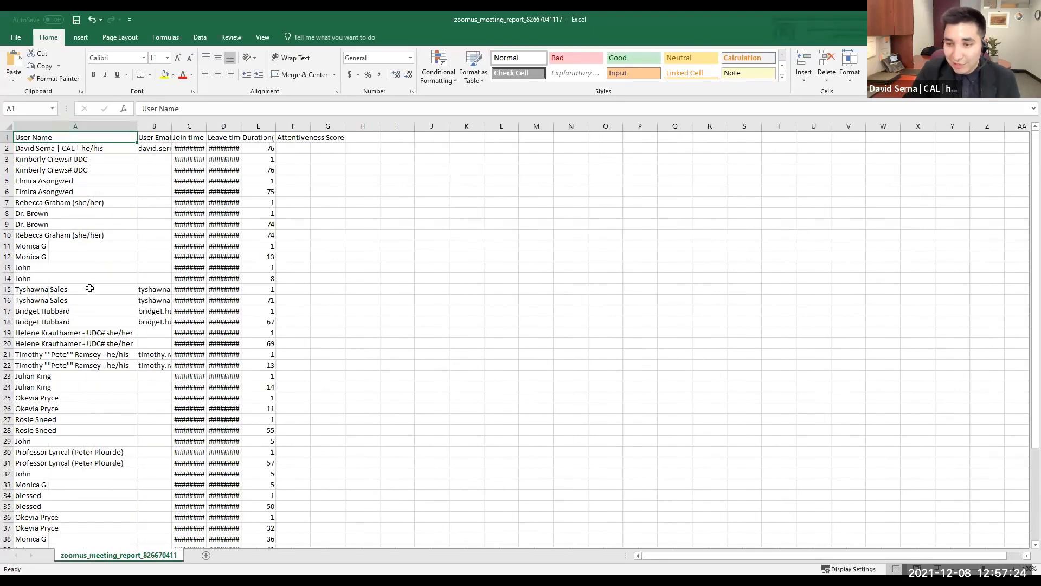
scroll(87, 394, "down", 2)
scroll(87, 394, "down", 4)
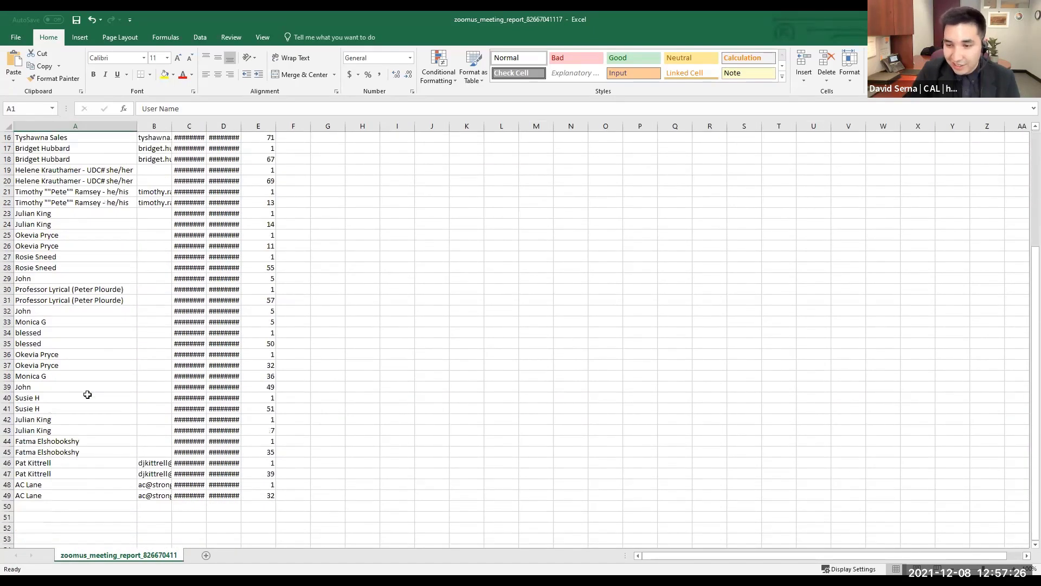
scroll(88, 394, "up", 5)
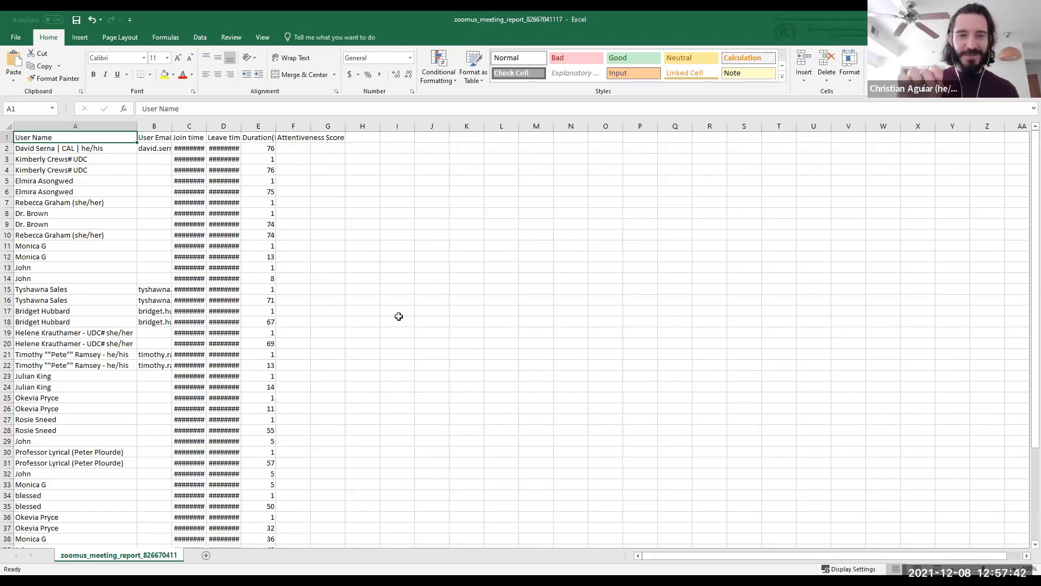
Step: Widen the Attentiveness Score and Duration(Minutes) columns to show their full headings and review the attendance rows
double_click(315, 126)
left_click(312, 137)
left_click_drag(276, 126, 307, 126)
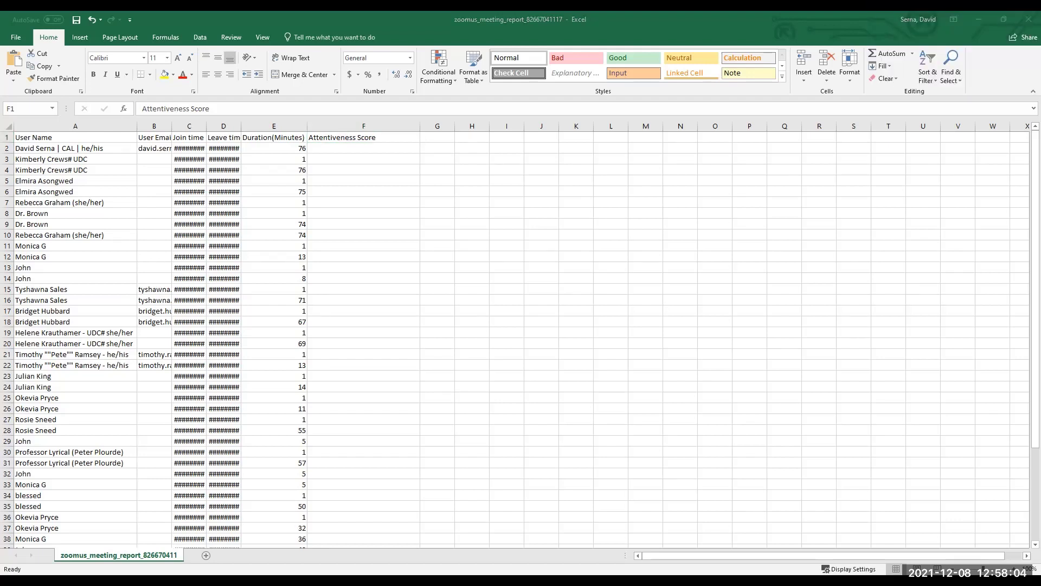
scroll(313, 365, "down", 3)
scroll(313, 365, "down", 3)
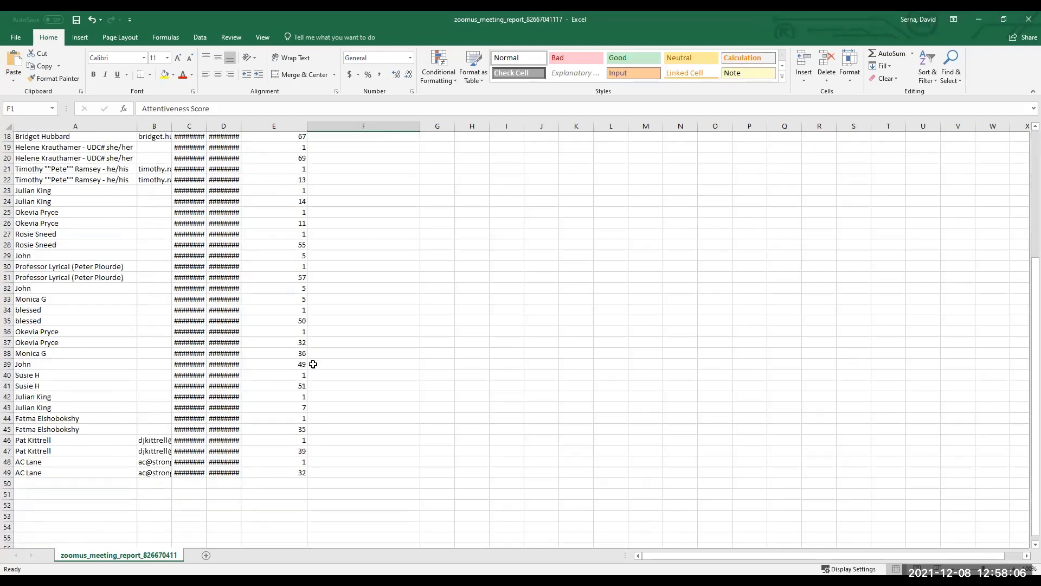
scroll(313, 365, "up", 6)
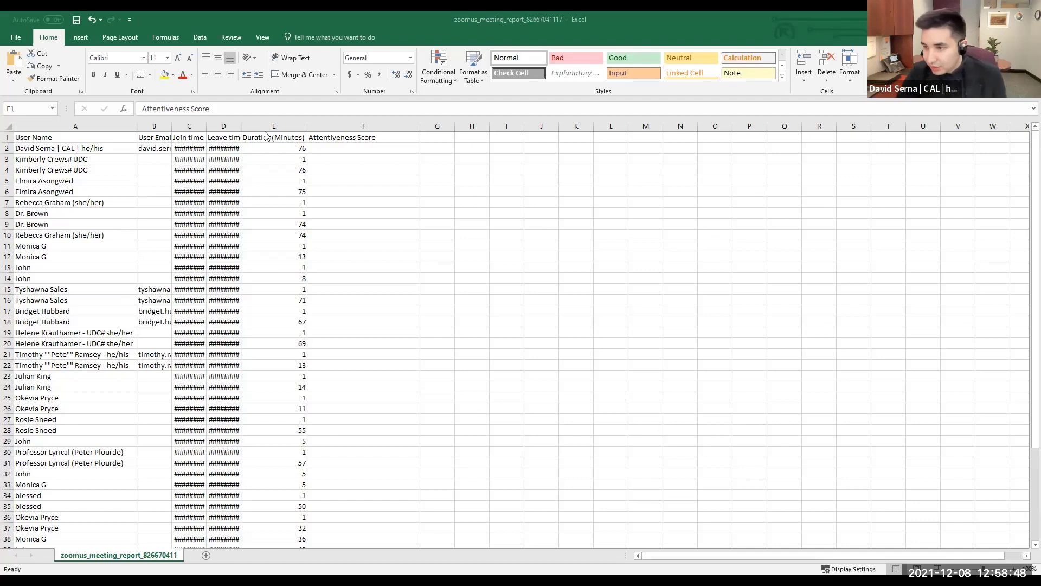
Step: In the Zoom web portal's previous meetings, copy the meeting ID of "EdTech: Using QR Codes in Class - Nov. 17"
key("alt+Tab")
left_click(273, 162)
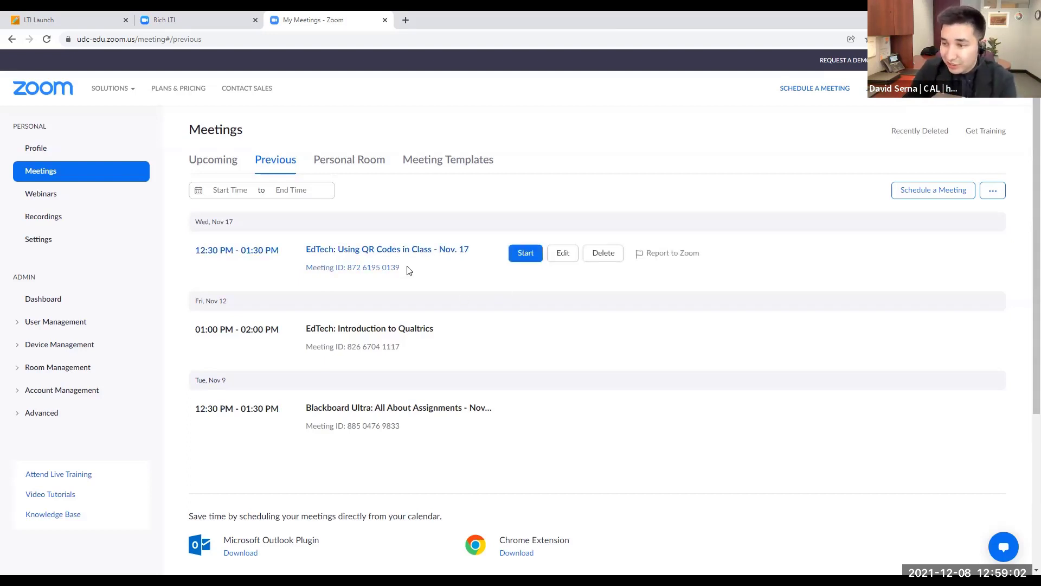
left_click_drag(407, 269, 352, 277)
right_click(351, 275)
left_click(373, 281)
Step: Import the meeting into the course's Zoom page using the copied meeting ID
left_click(227, 17)
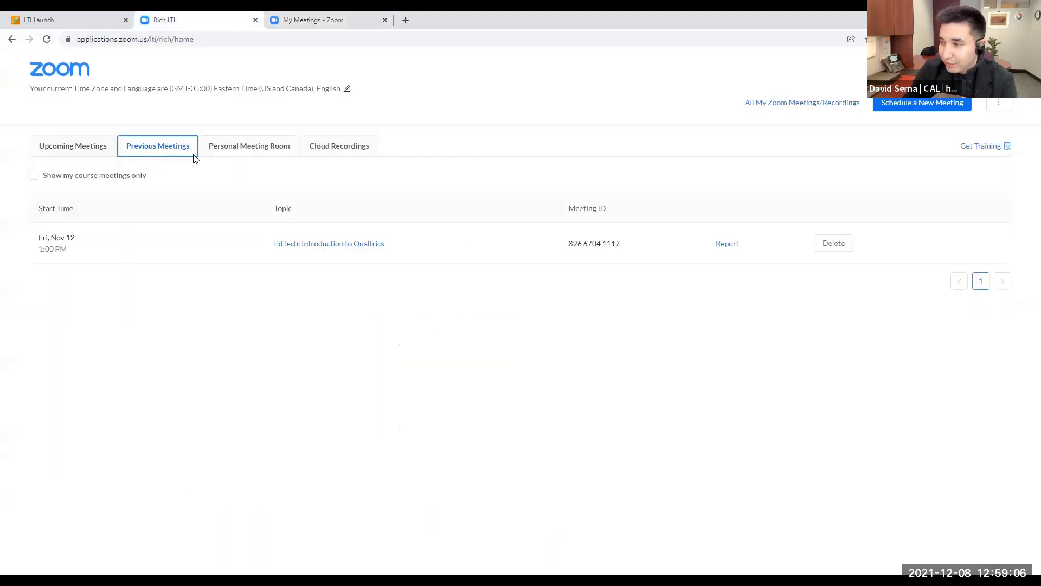
left_click(94, 155)
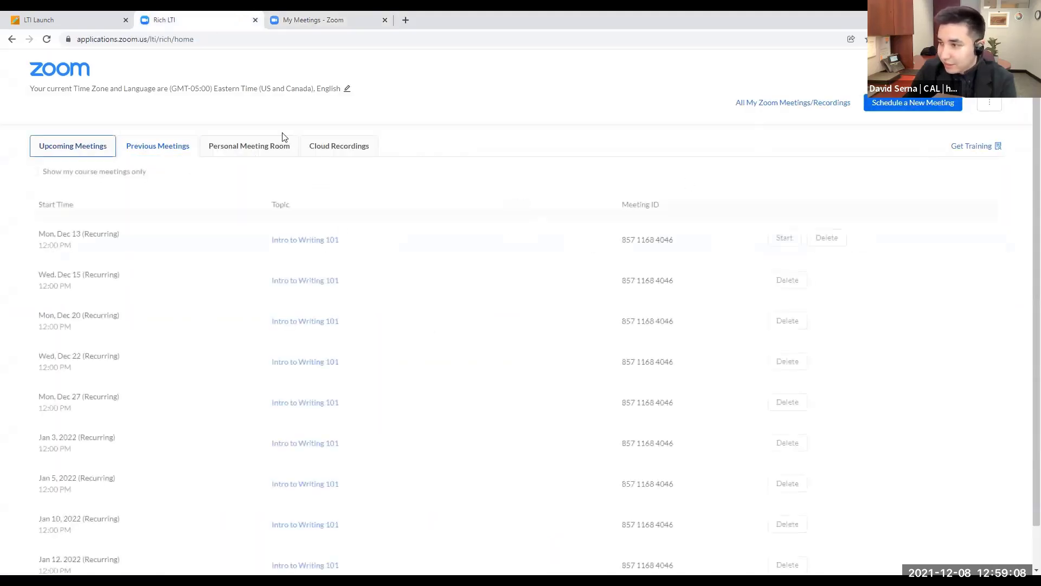
left_click(990, 107)
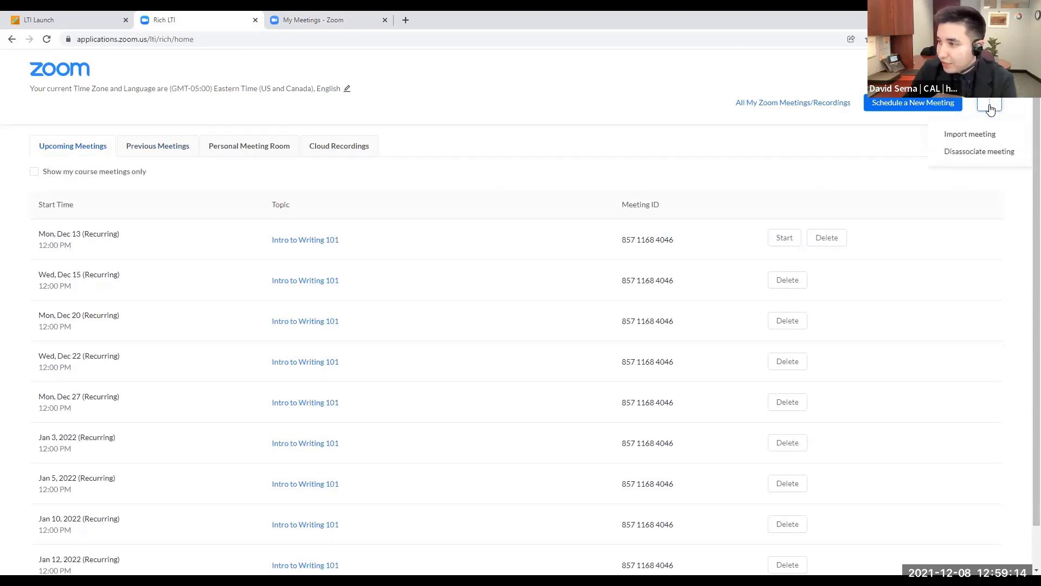
left_click(953, 135)
left_click(482, 165)
right_click(481, 164)
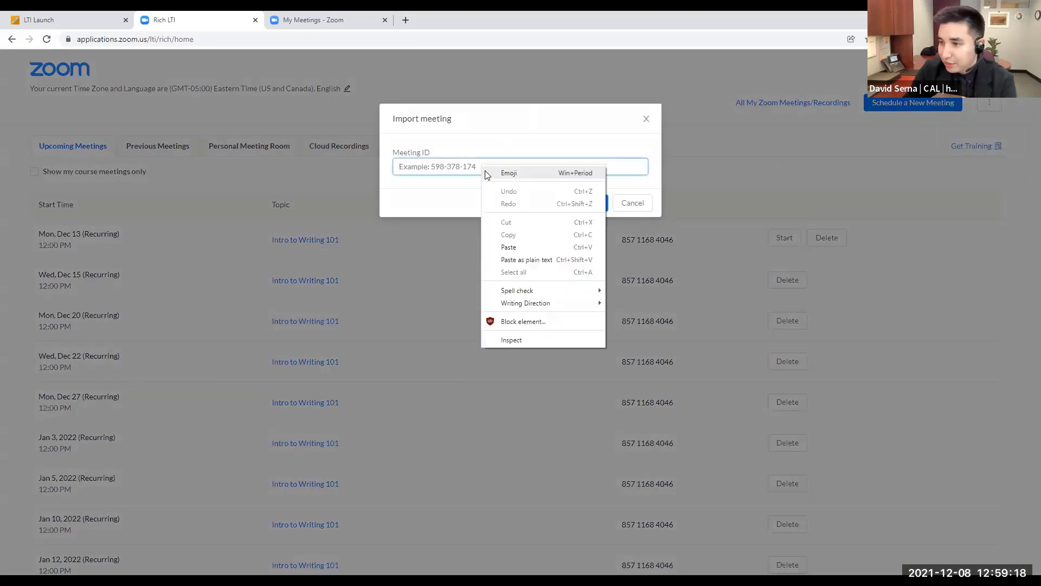
left_click(517, 247)
left_click(590, 208)
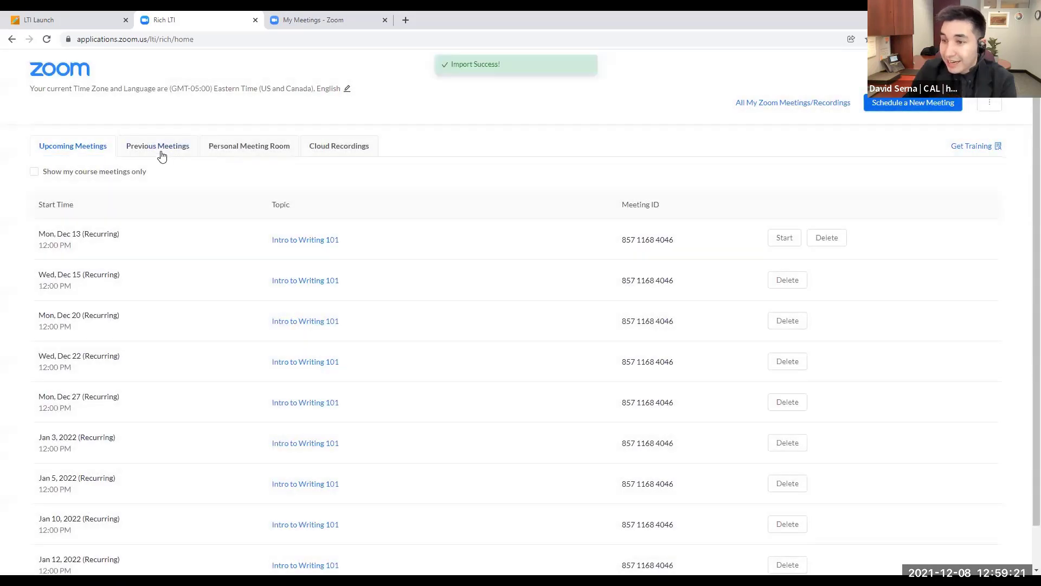
Step: Open the report of the previous meeting "EdTech: Using QR Codes in Class - Nov. 17" and export its poll report as a CSV file
left_click(161, 155)
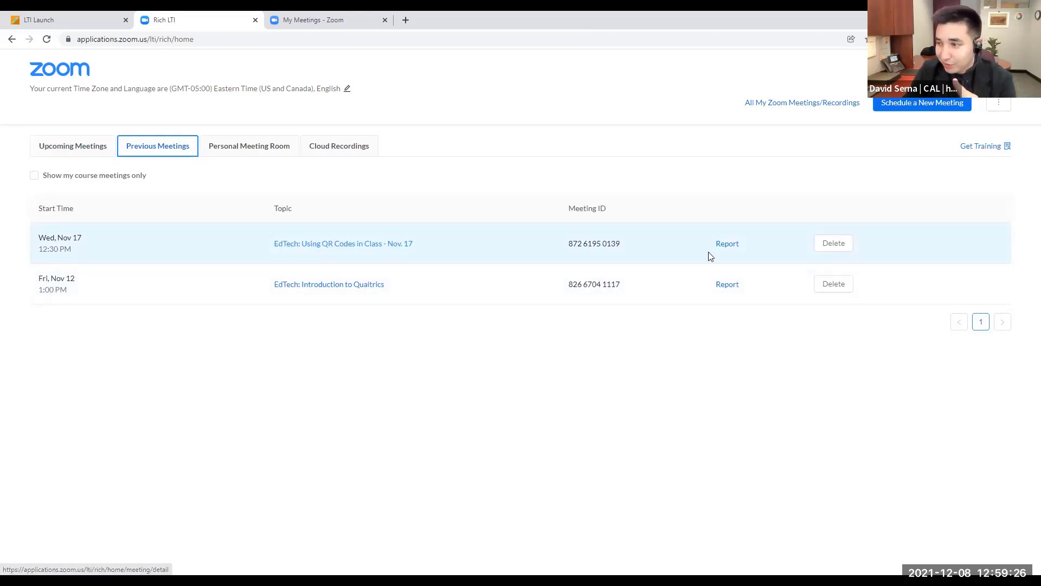
left_click(730, 244)
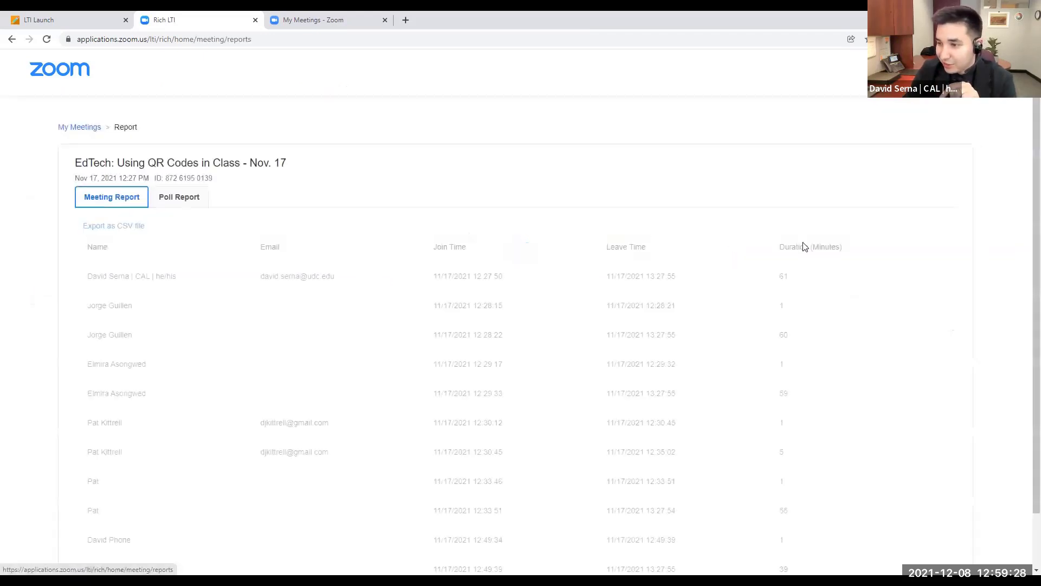
left_click(184, 198)
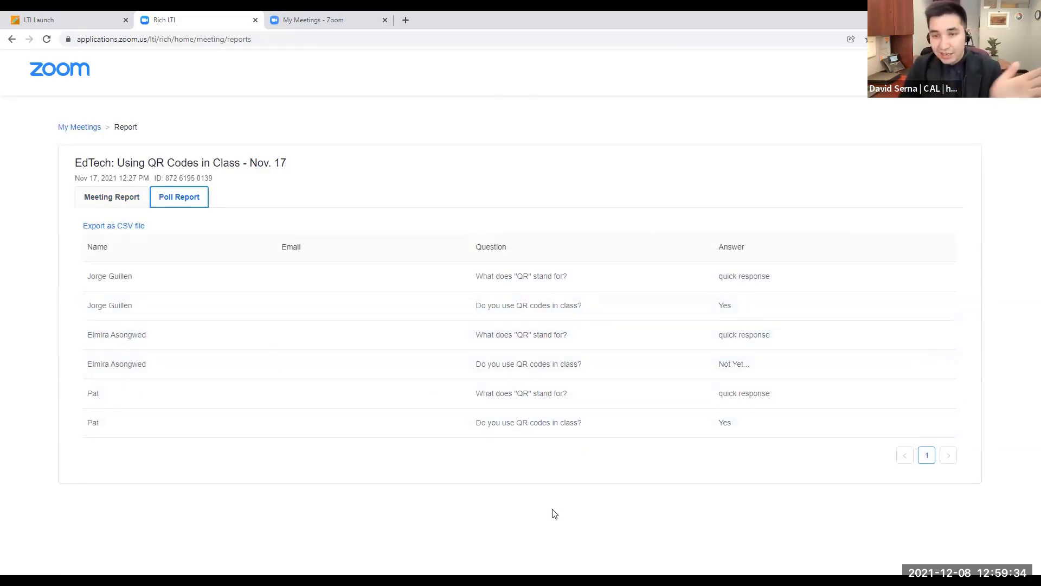
left_click(108, 229)
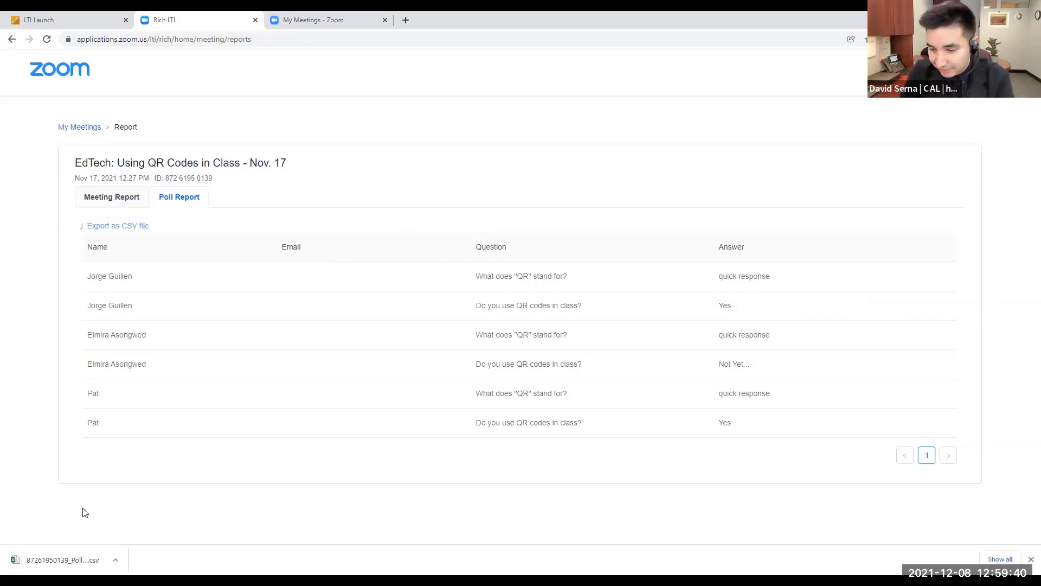
Step: Open the exported poll report in Excel, minimize the earlier attendance workbook and widen the Answer column
left_click(61, 553)
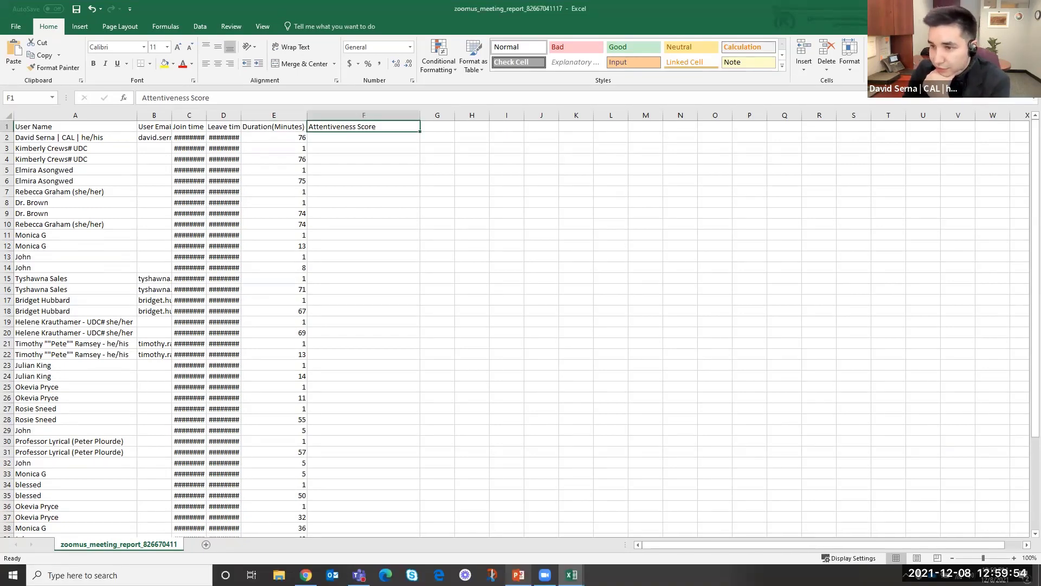
left_click(979, 8)
left_click_drag(188, 112, 293, 125)
left_click(545, 575)
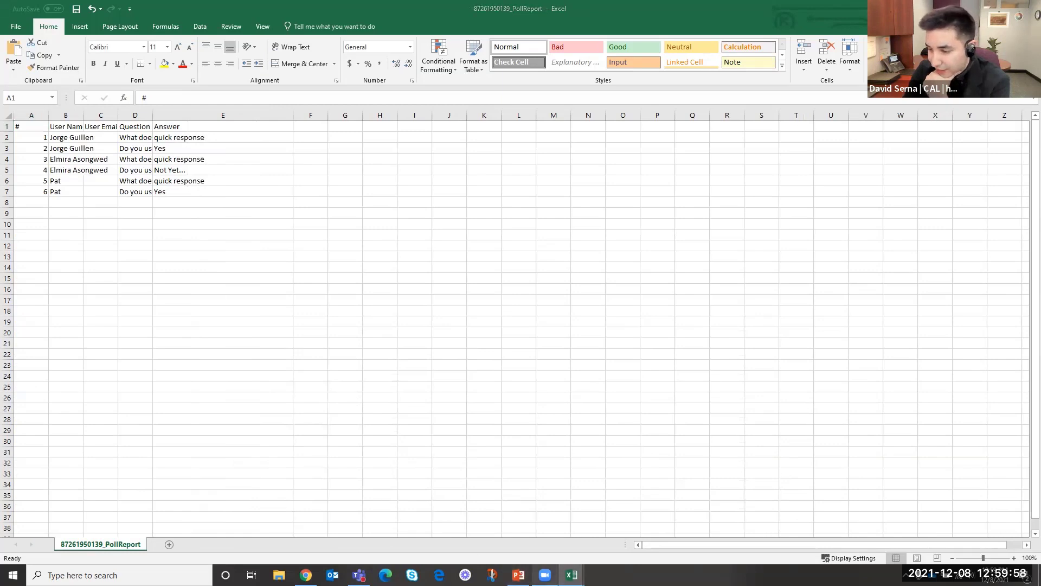
Step: Return to the browser, export the QR Codes meeting's attendance report as a CSV file and open it in Excel
left_click(307, 575)
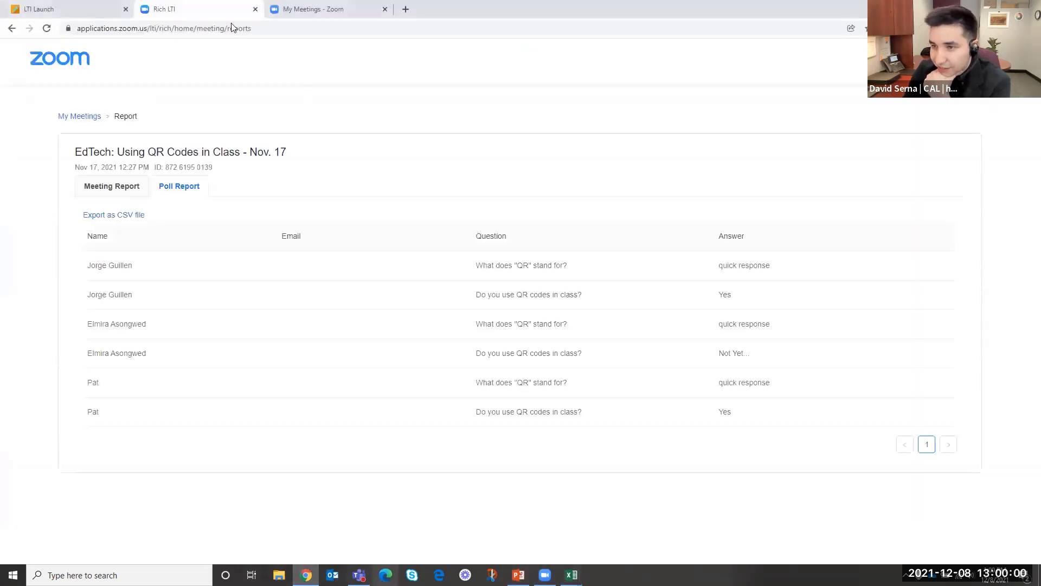
left_click(115, 189)
left_click(135, 215)
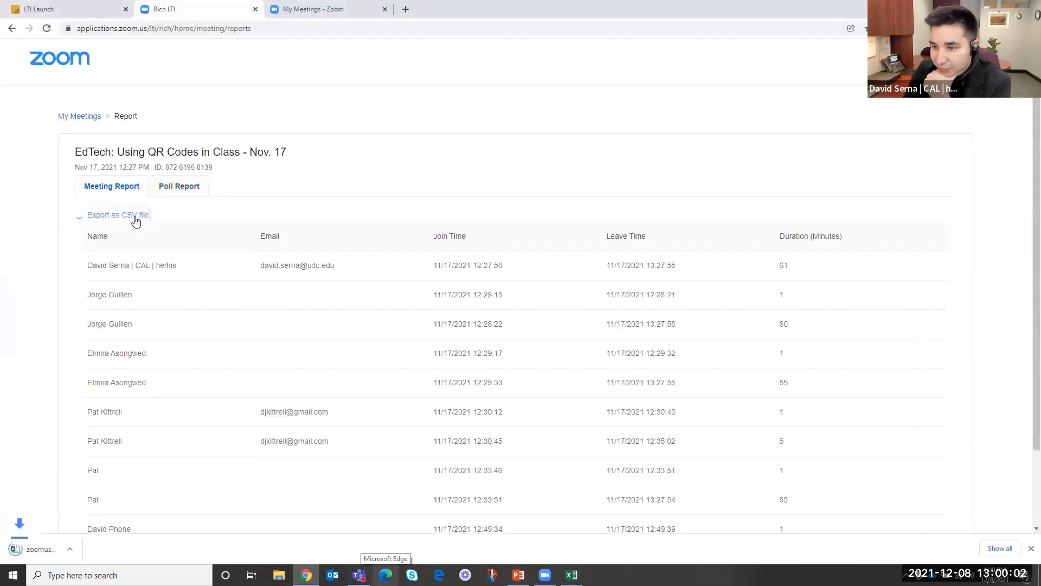
left_click(60, 547)
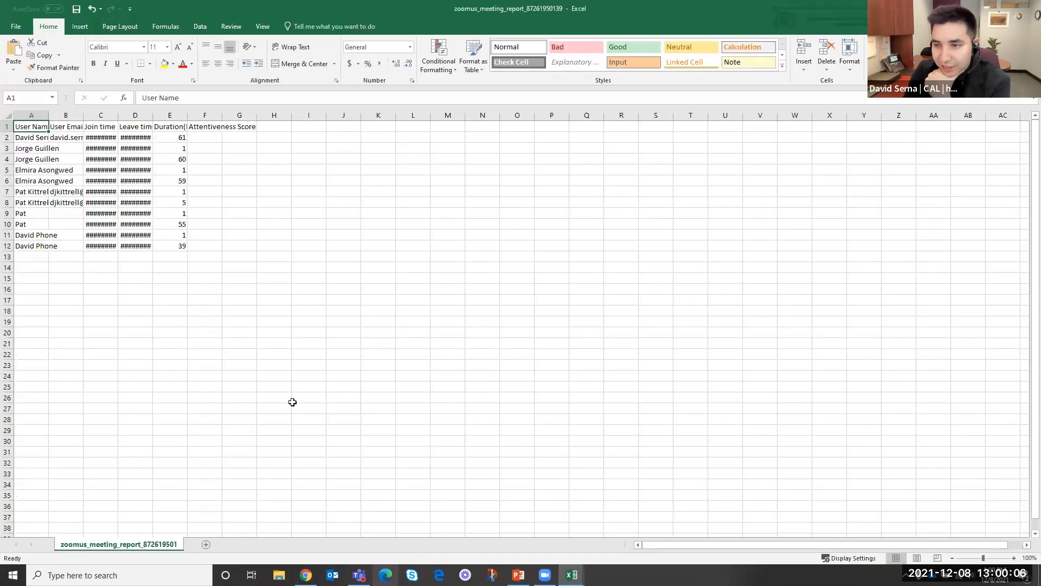
Step: Widen the Attentiveness Score and Duration(Minutes) columns, minimize both workbooks and view the meeting report in the browser
left_click_drag(222, 115, 313, 115)
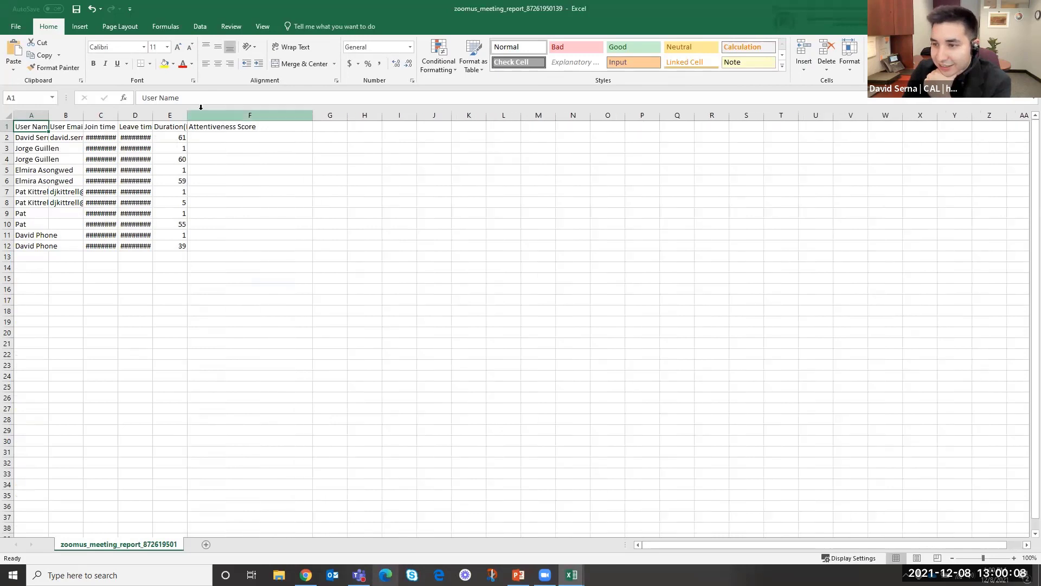
left_click_drag(189, 115, 219, 115)
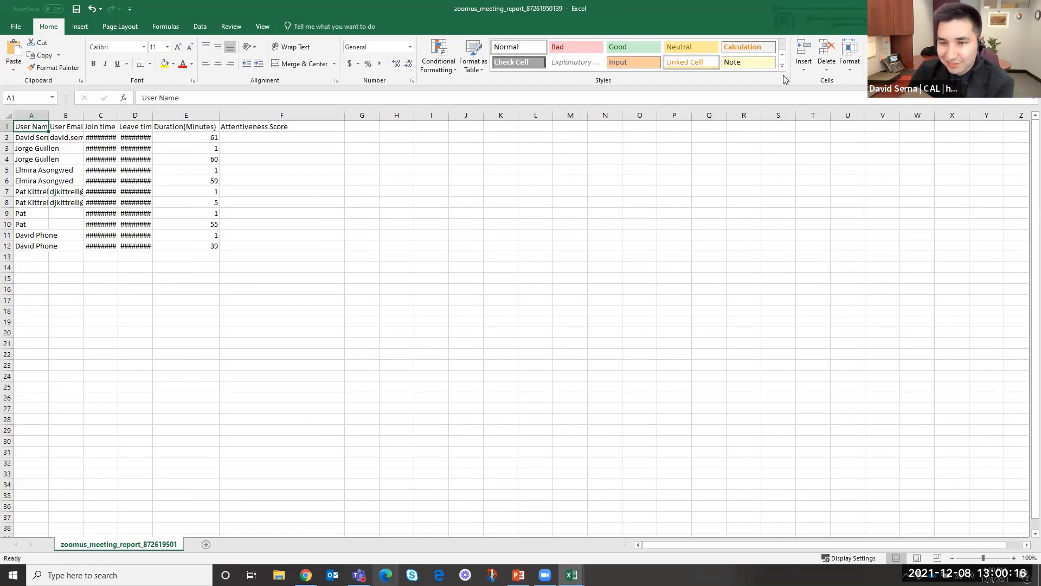
left_click(979, 9)
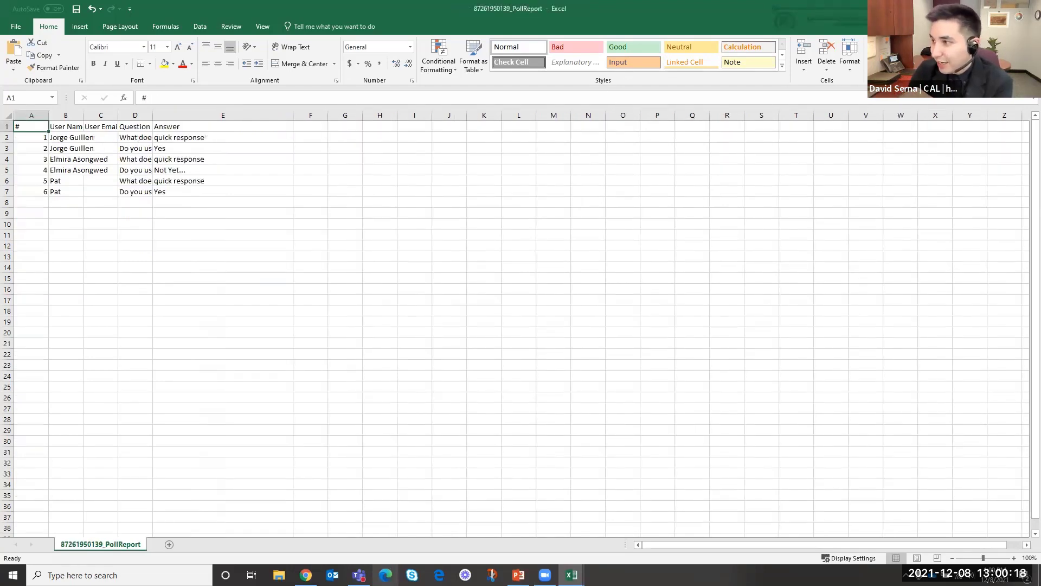
left_click(979, 9)
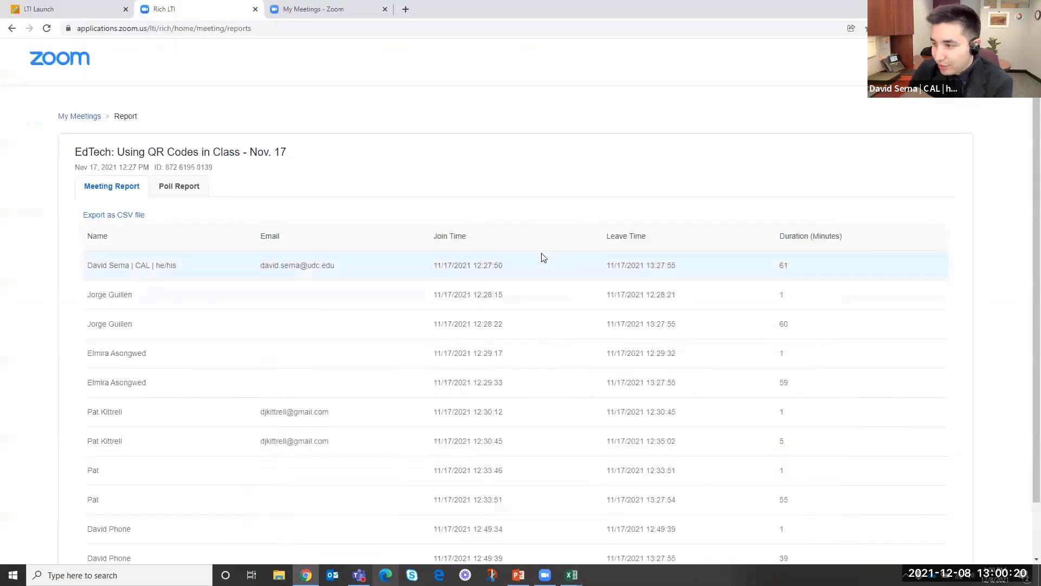
scroll(615, 262, "down", 2)
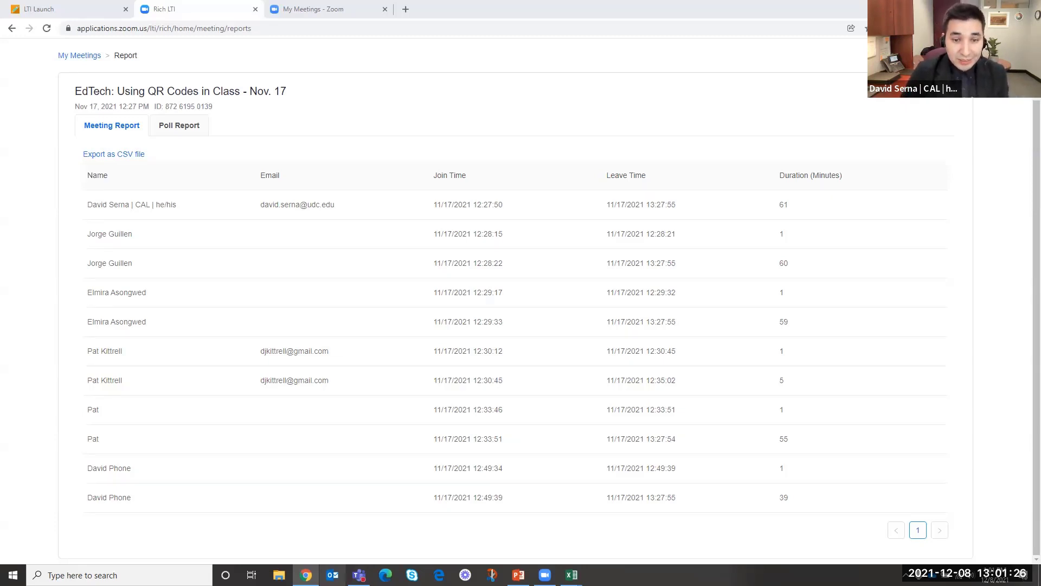
Step: Switch to the PowerPoint slide show "Zoom Blackboard 12.8" and advance to the "Video Settings | Virtual Background" slide
left_click(518, 575)
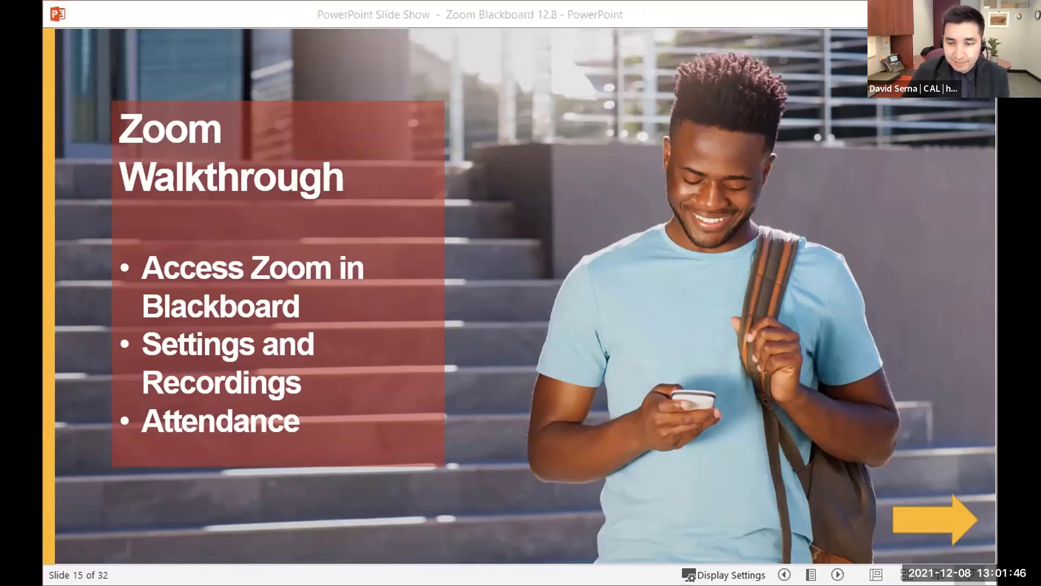
left_click(838, 574)
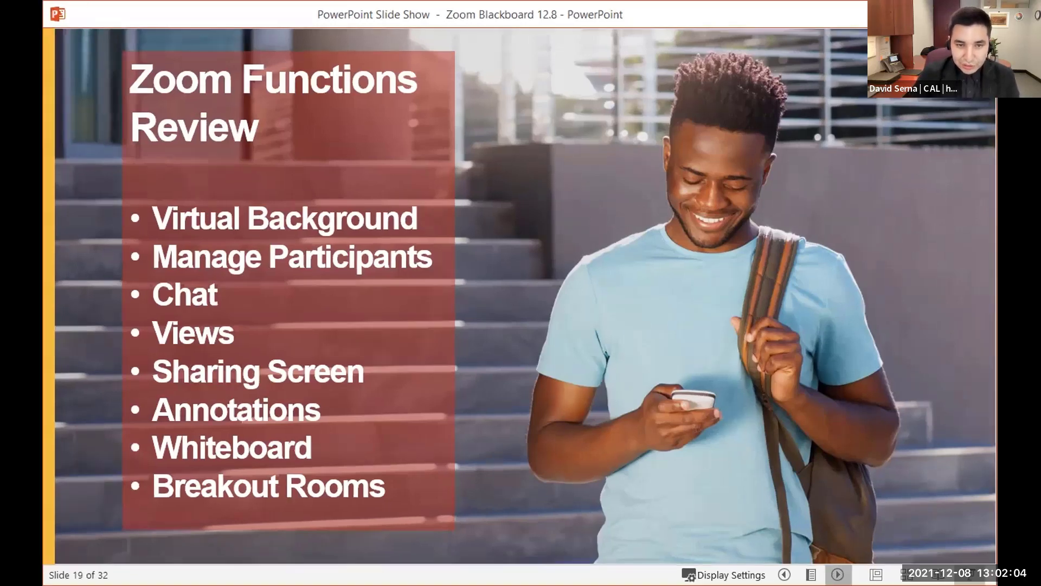
left_click(825, 550)
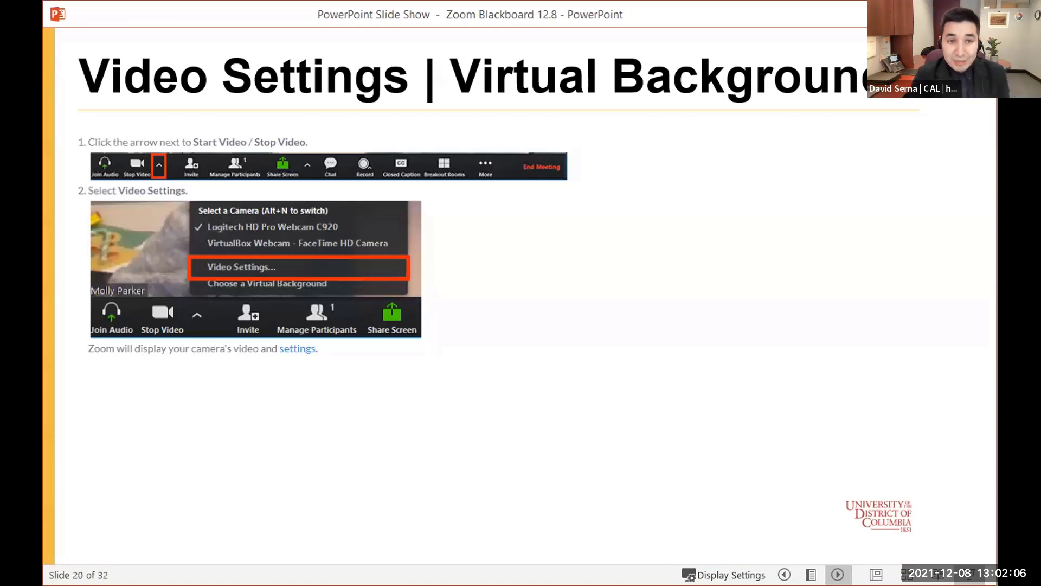